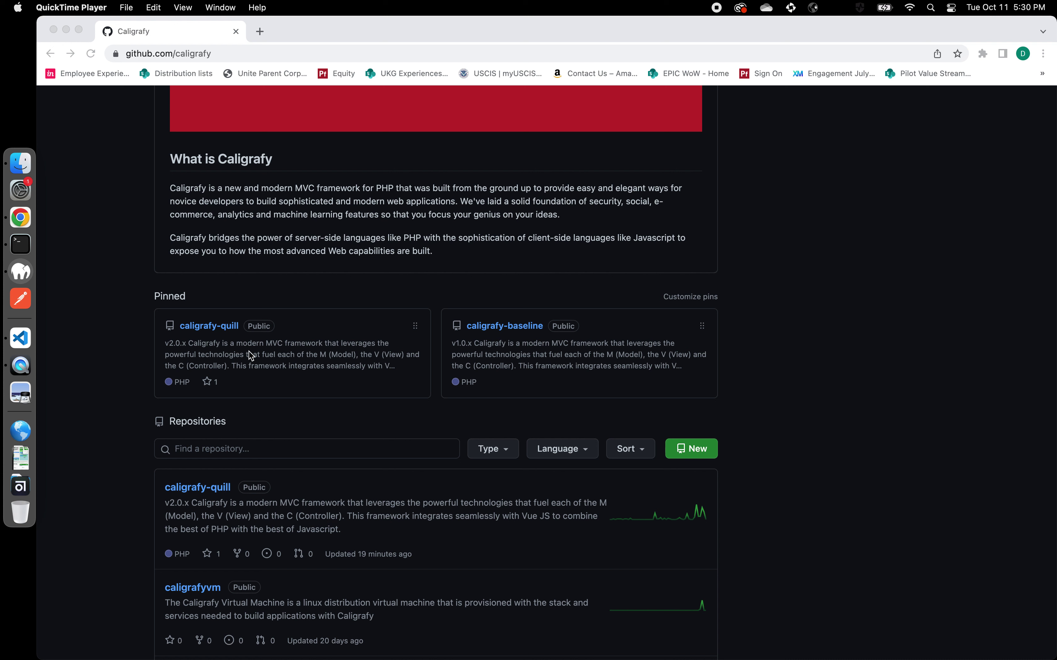
# Step: Open the pinned caligrafy-quill repository and read the README's requirements and Quick Installation instructions
pyautogui.click(218, 332)
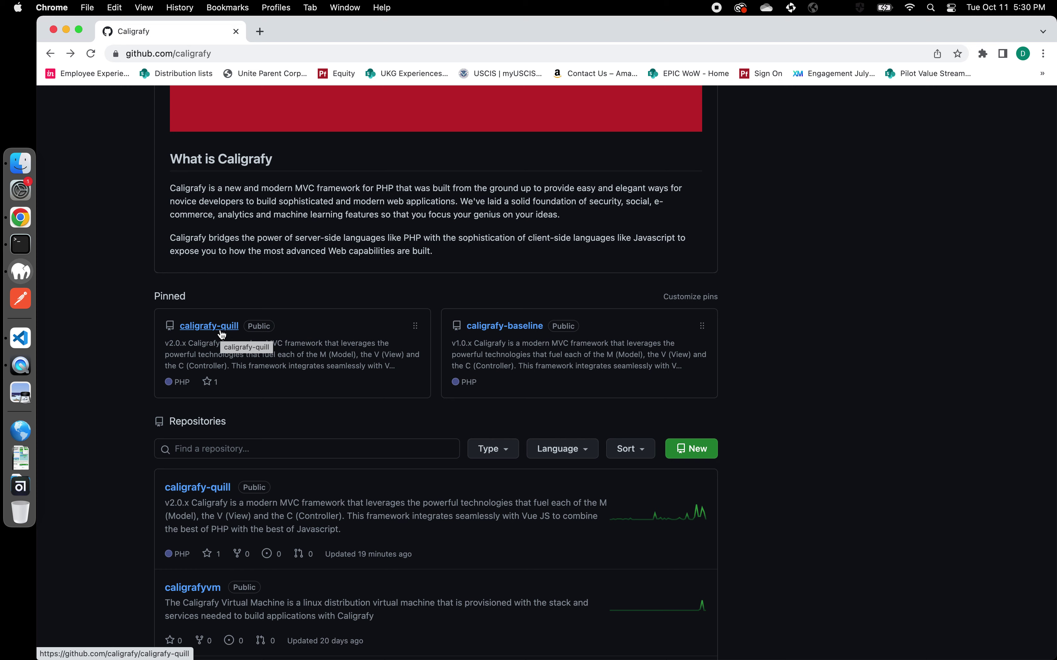
pyautogui.click(220, 332)
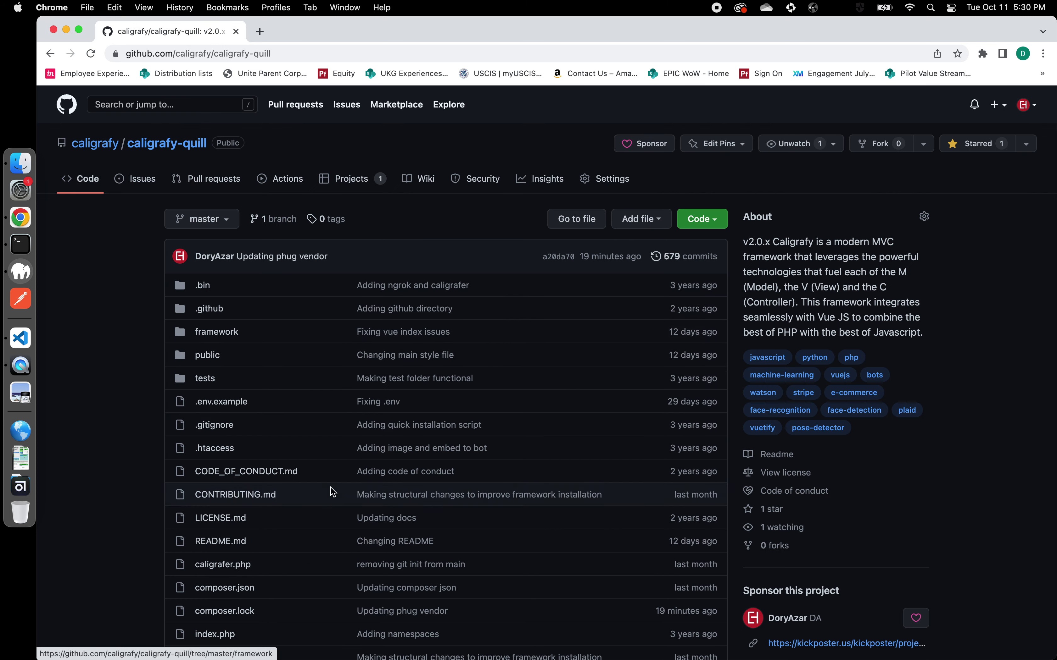
pyautogui.scroll(-10, 332, 491)
pyautogui.scroll(15, 331, 491)
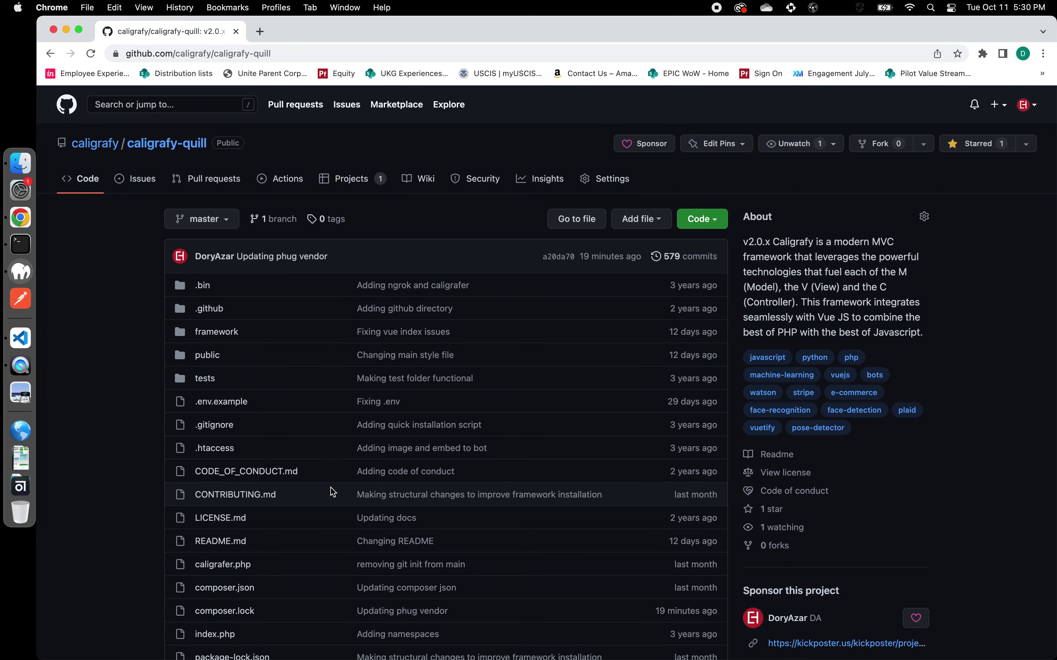
pyautogui.scroll(-12, 331, 490)
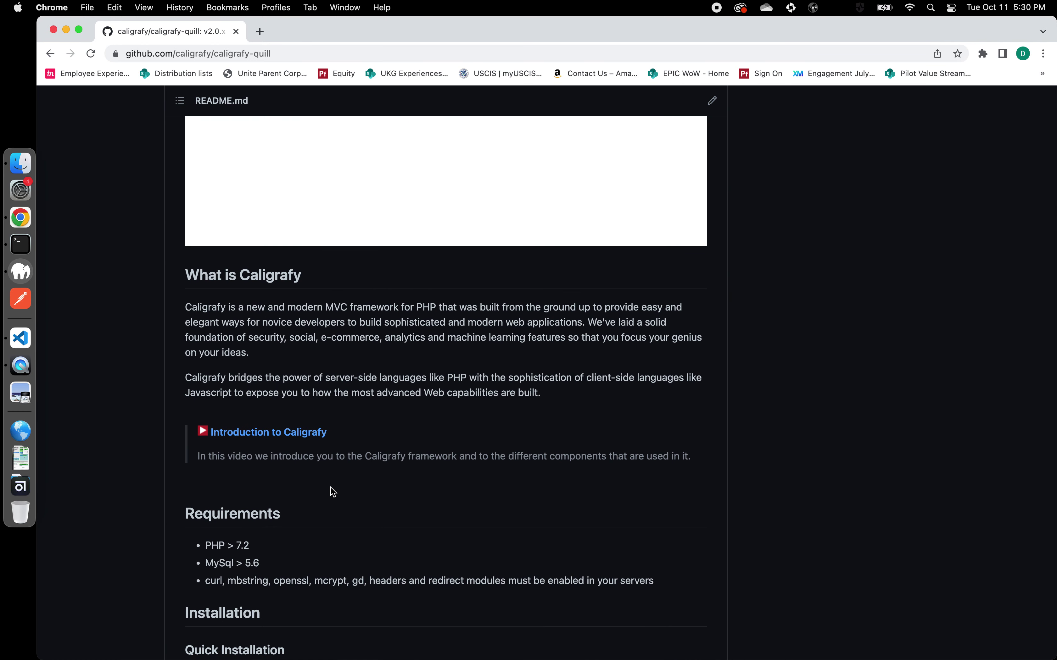
pyautogui.scroll(3, 331, 488)
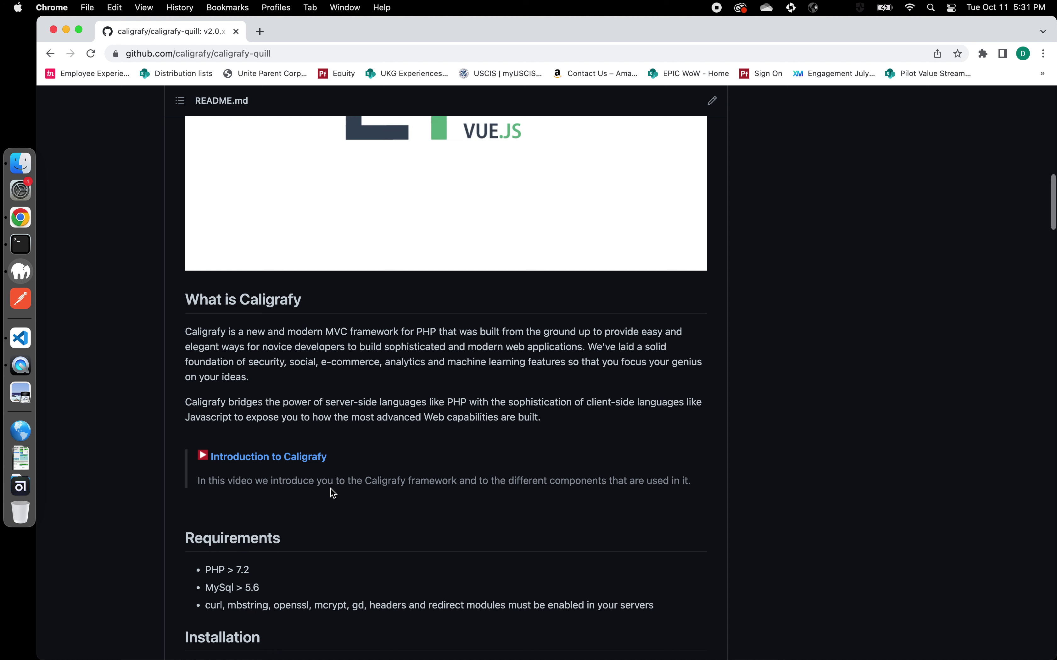
pyautogui.scroll(-15, 330, 489)
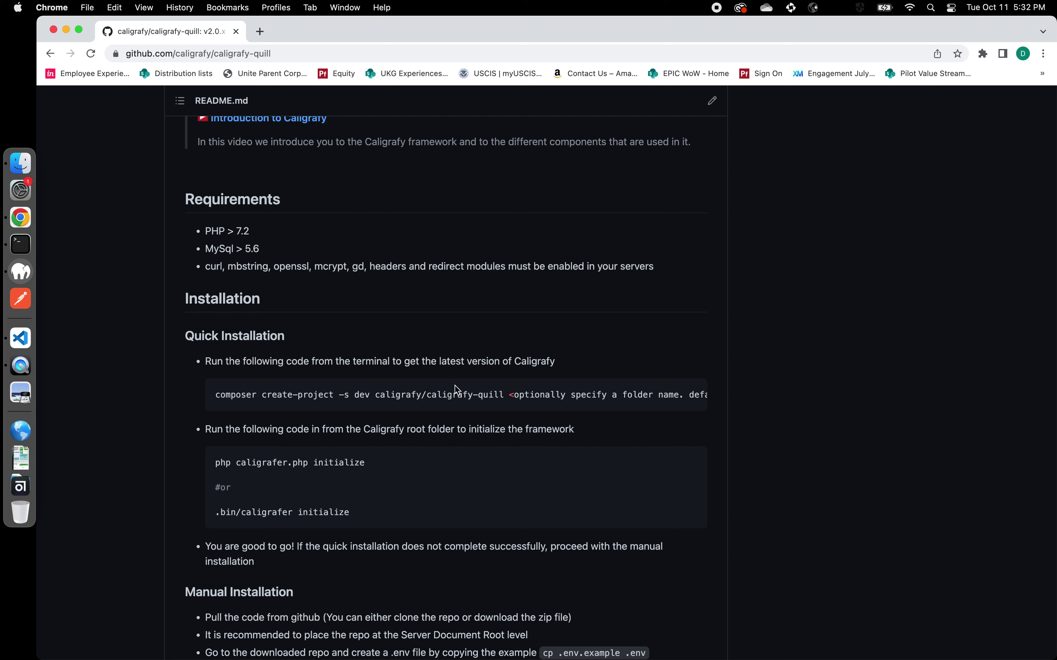
pyautogui.scroll(-1, 438, 440)
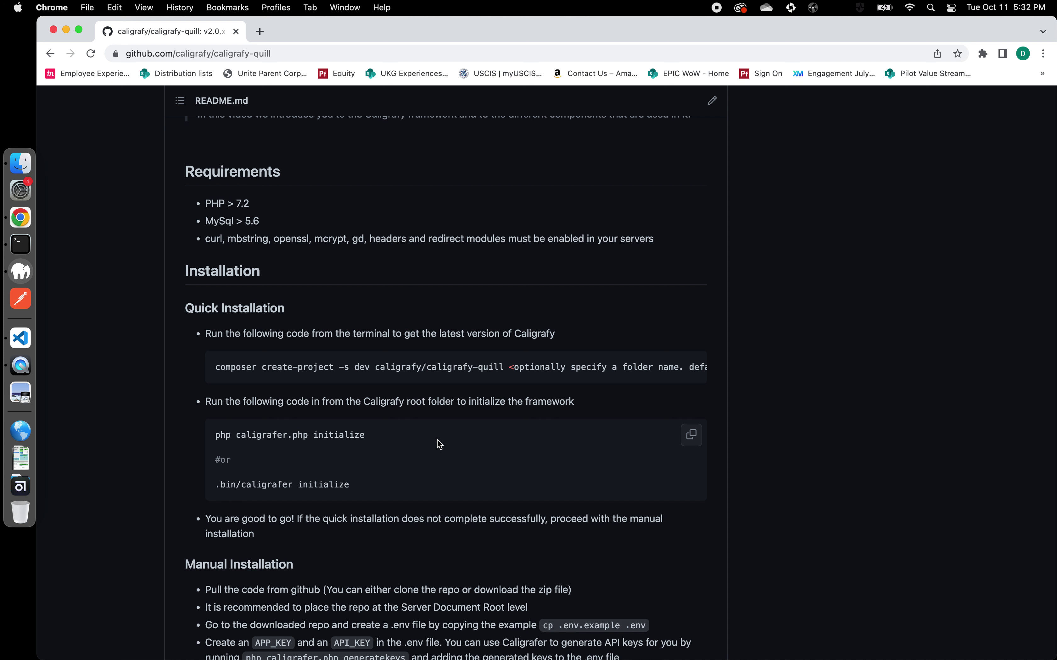
# Step: Copy the README command composer create-project -s dev caligrafy/caligrafy-quill and paste it at the Terminal prompt in the Sites folder
pyautogui.click(25, 248)
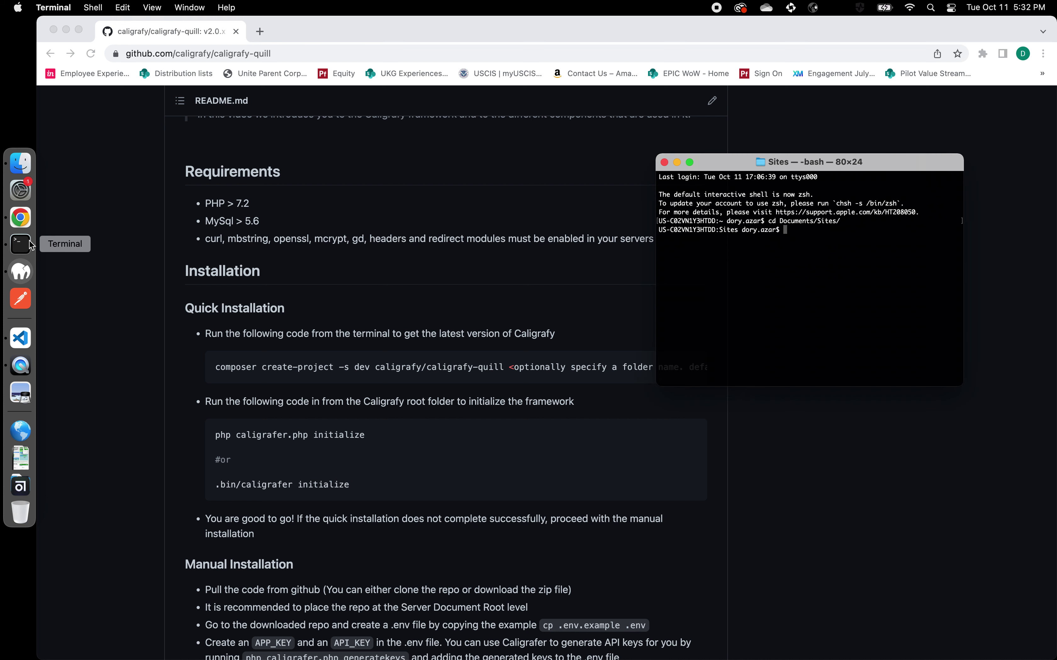
pyautogui.moveTo(722, 165); pyautogui.dragTo(772, 90)
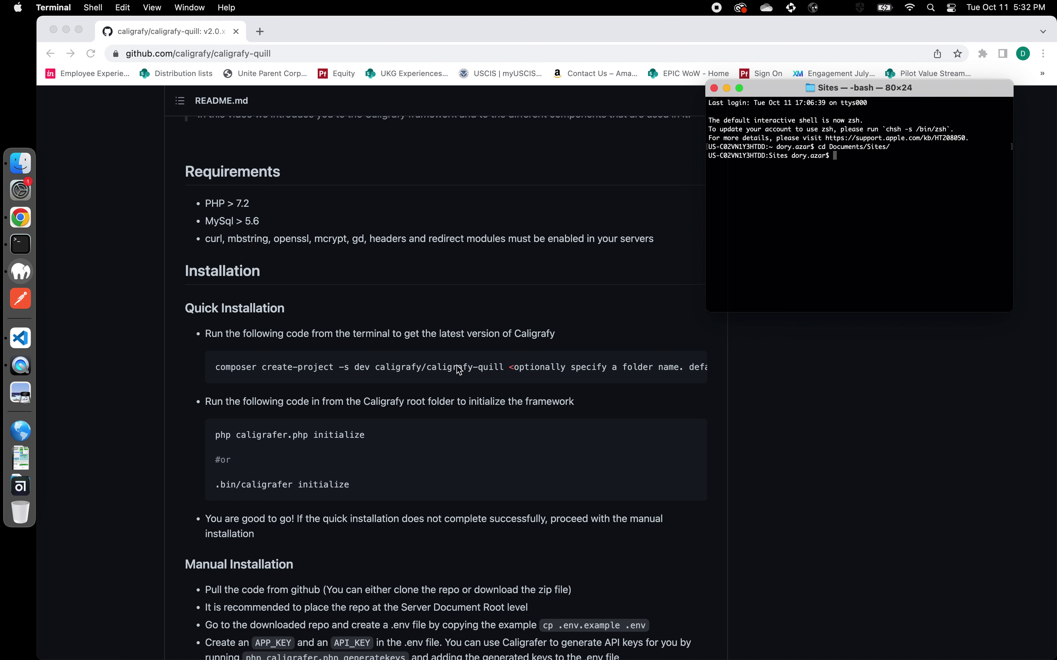
pyautogui.click(420, 372)
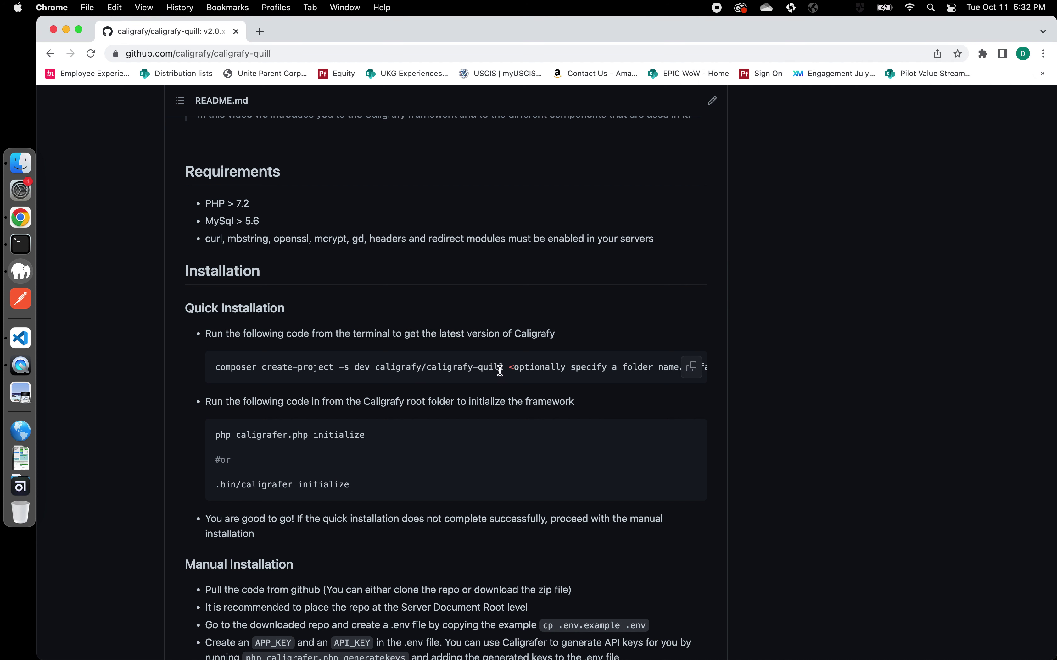
pyautogui.moveTo(504, 368); pyautogui.dragTo(216, 371)
pyautogui.press('super+c')
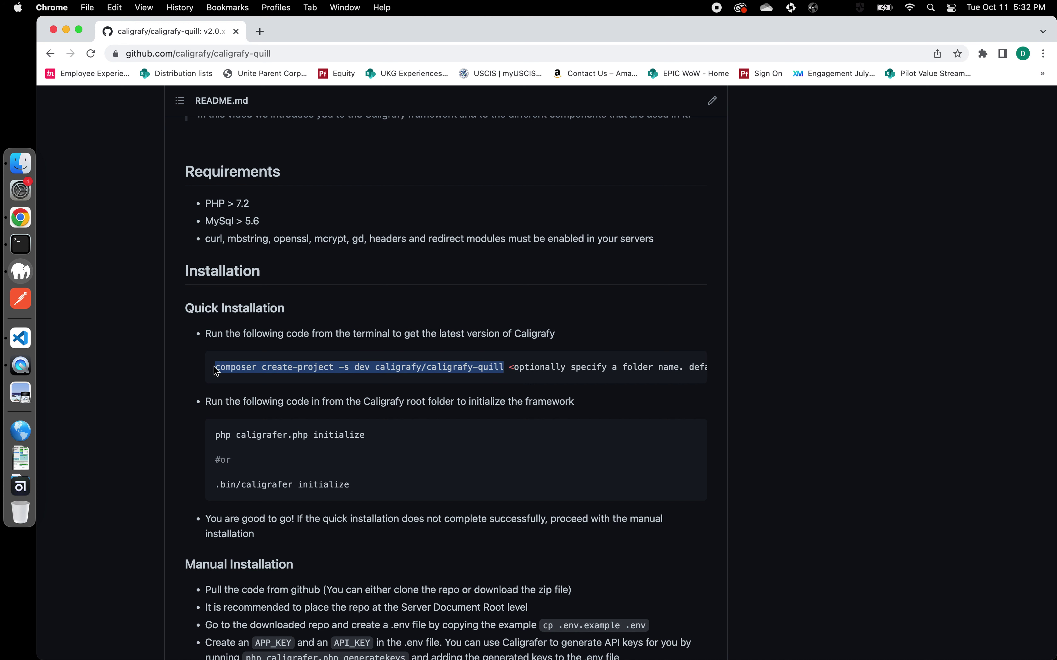
pyautogui.click(20, 245)
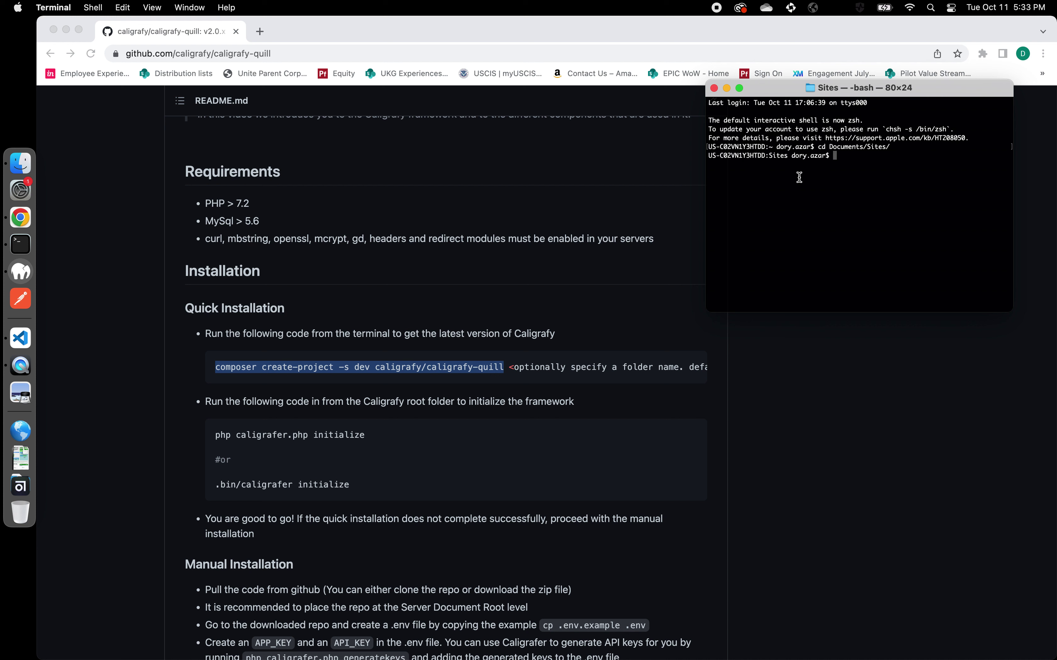
pyautogui.press('super+v')
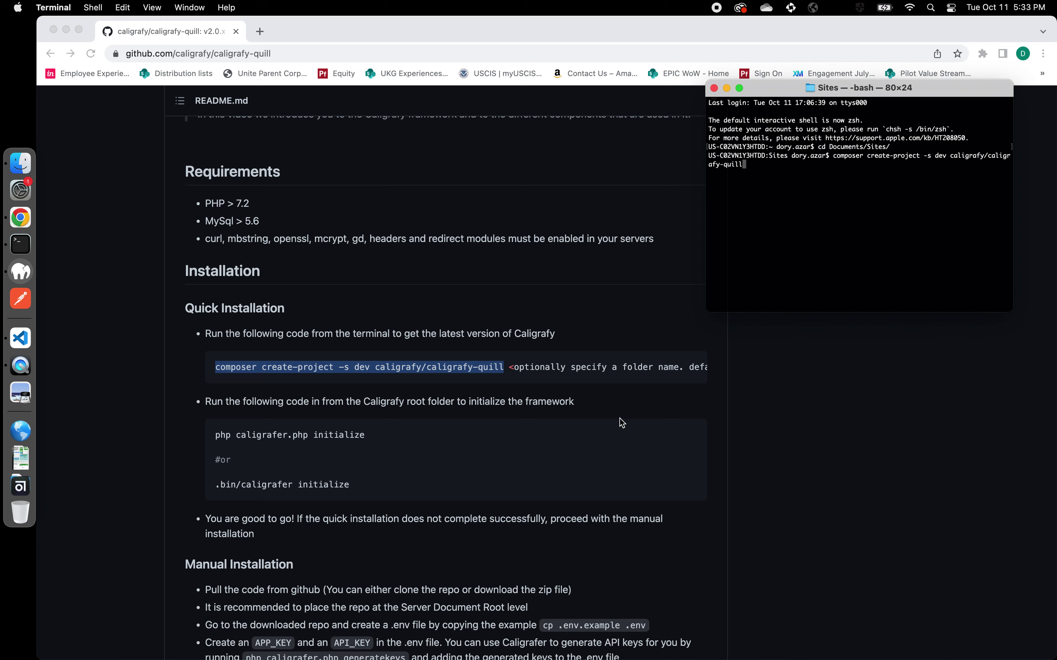
# Step: Try to create the Caligrafy project in a folder named mytest
pyautogui.scroll(20, 447, 528)
pyautogui.scroll(-2, 227, 486)
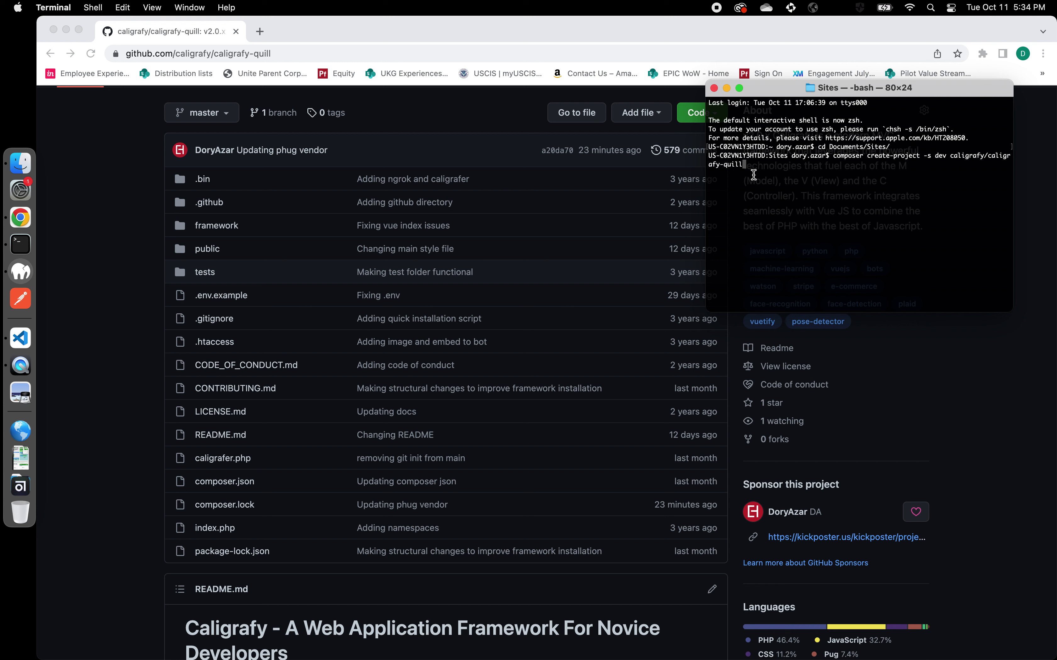
pyautogui.write('mytest')
pyautogui.press('Return')
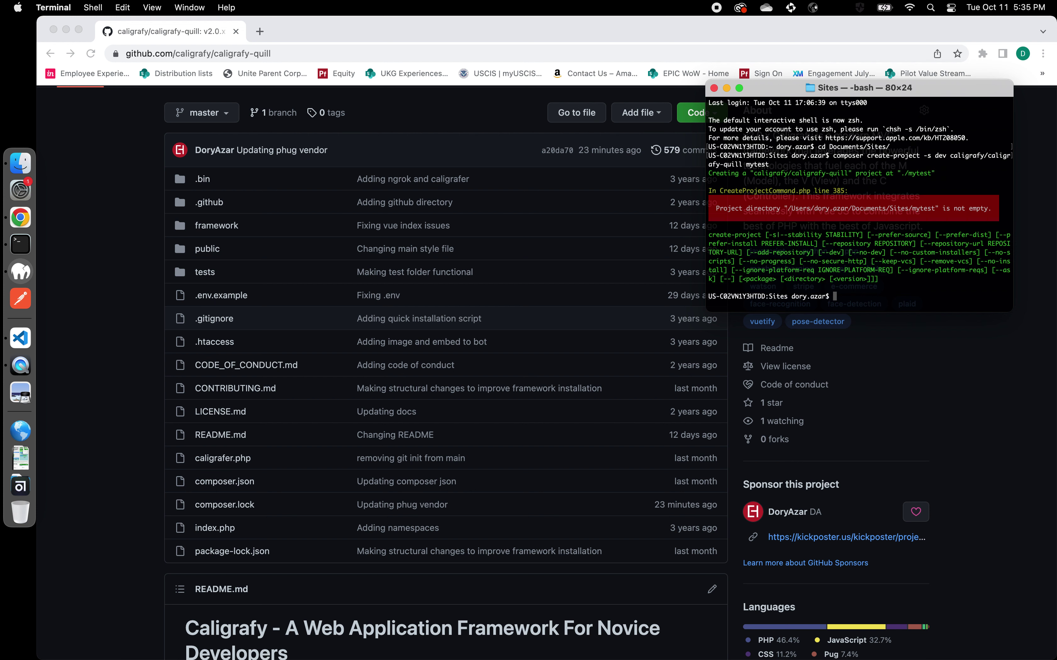
# Step: Rerun the composer create-project command with the folder name mycaligrafy and answer y to install the optional node packages
pyautogui.press('Up')
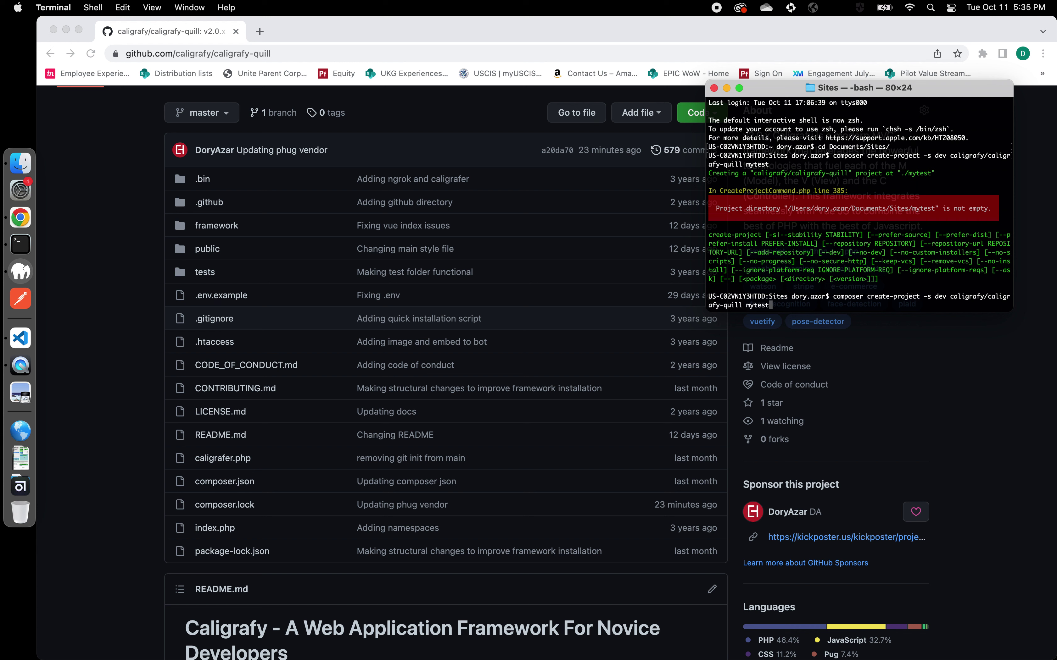
pyautogui.press('BackSpace')
pyautogui.press('BackSpace')
pyautogui.press('BackSpace')
pyautogui.press('BackSpace')
pyautogui.write('caligrafy')
pyautogui.press('Return')
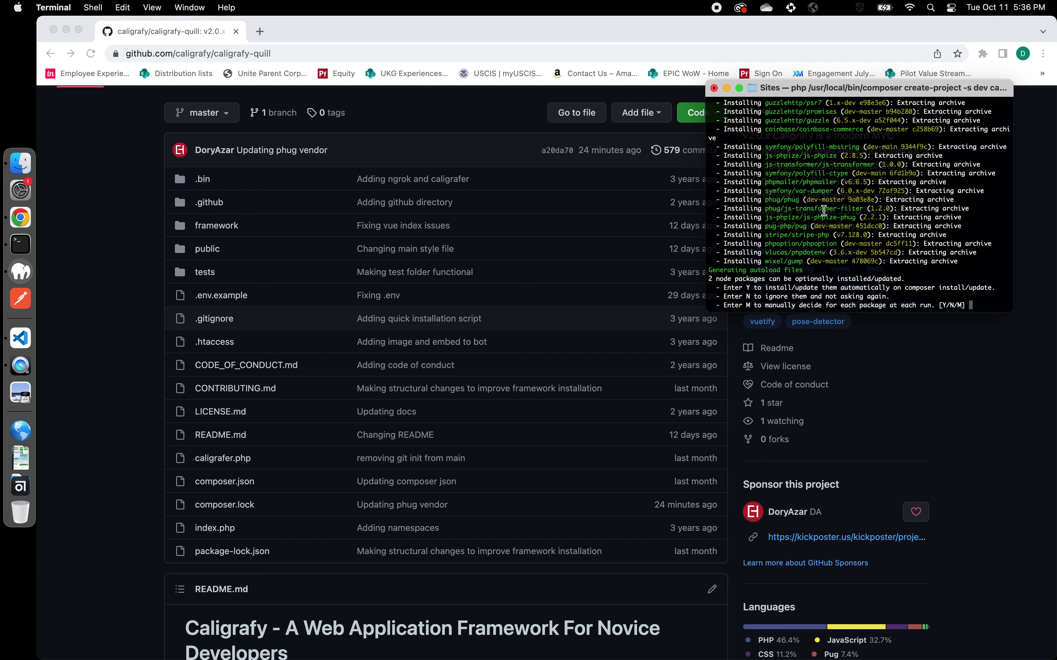
pyautogui.write('y')
pyautogui.press('Return')
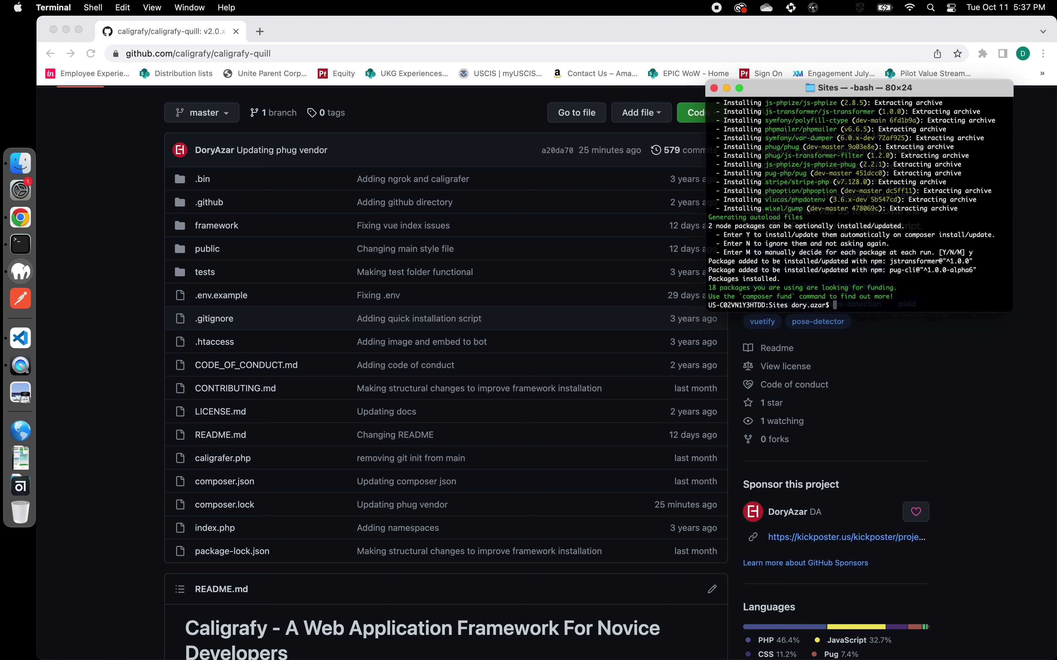
# Step: Change into the mycaligrafy folder and list all its contents with ls -la
pyautogui.write('cd mycaligrafy/')
pyautogui.press('Return')
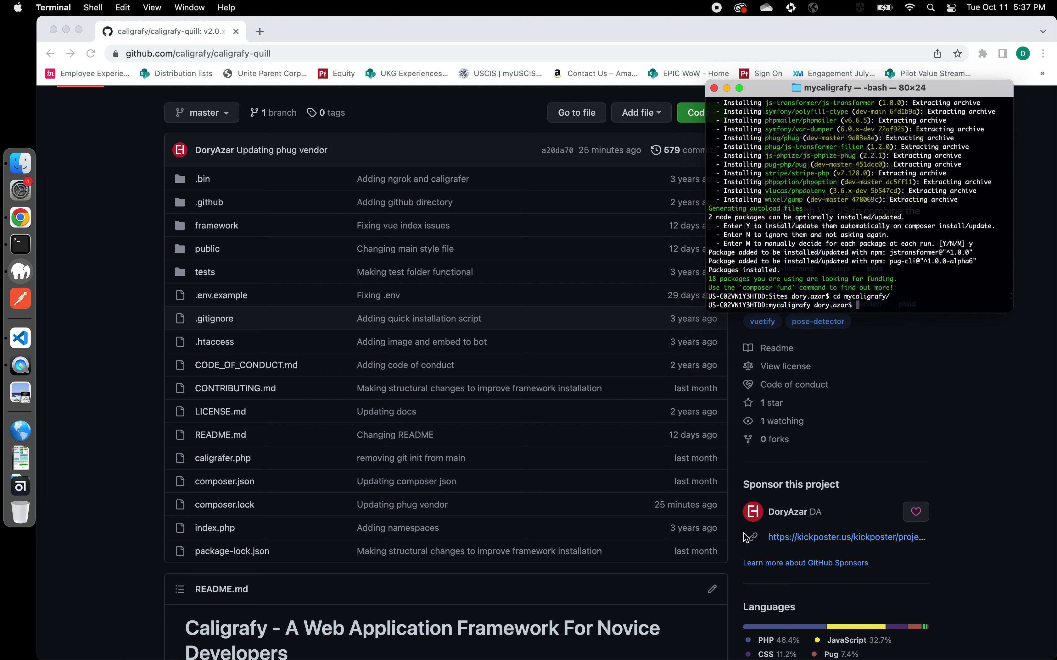
pyautogui.write('ls -l')
pyautogui.write('a')
pyautogui.press('Return')
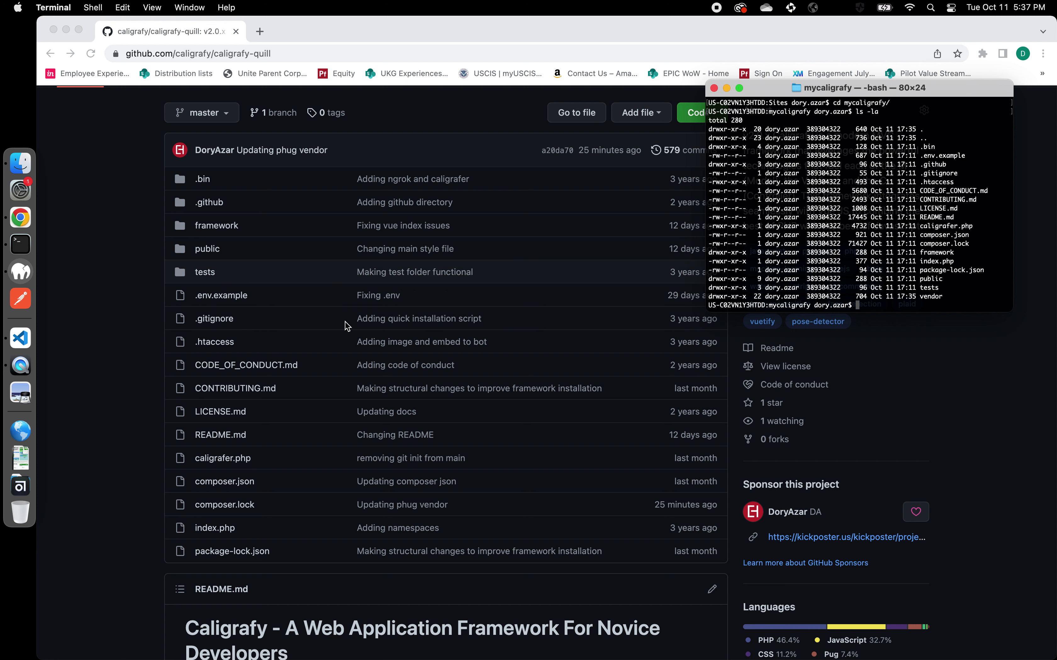
# Step: Review the README's quick installation, manual installation and installation testing sections for the framework initialization command
pyautogui.scroll(-15, 318, 422)
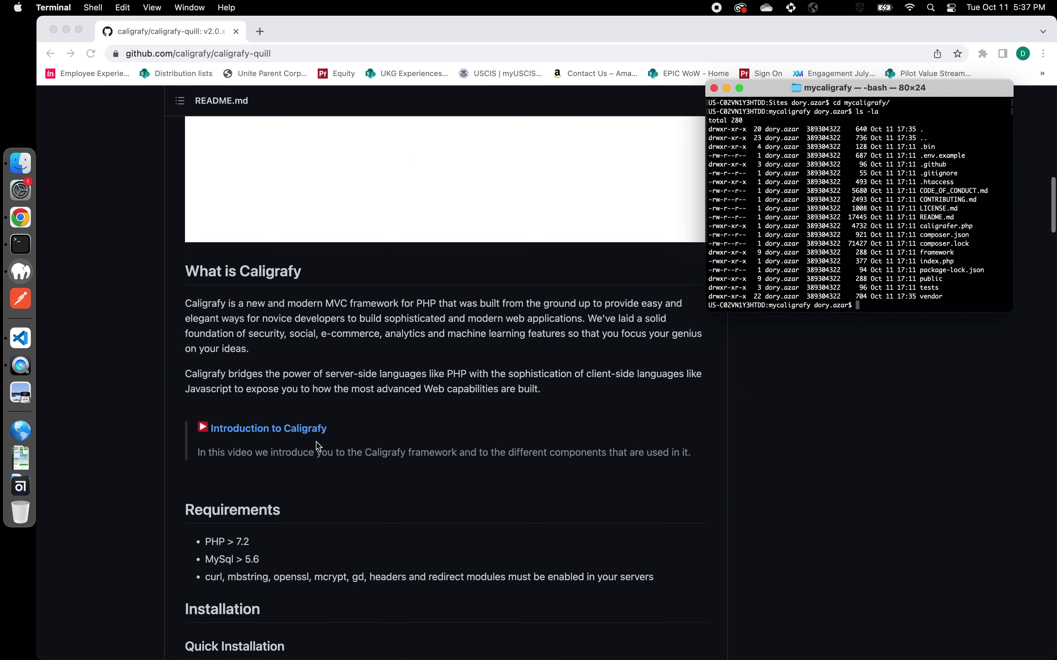
pyautogui.scroll(-15, 318, 445)
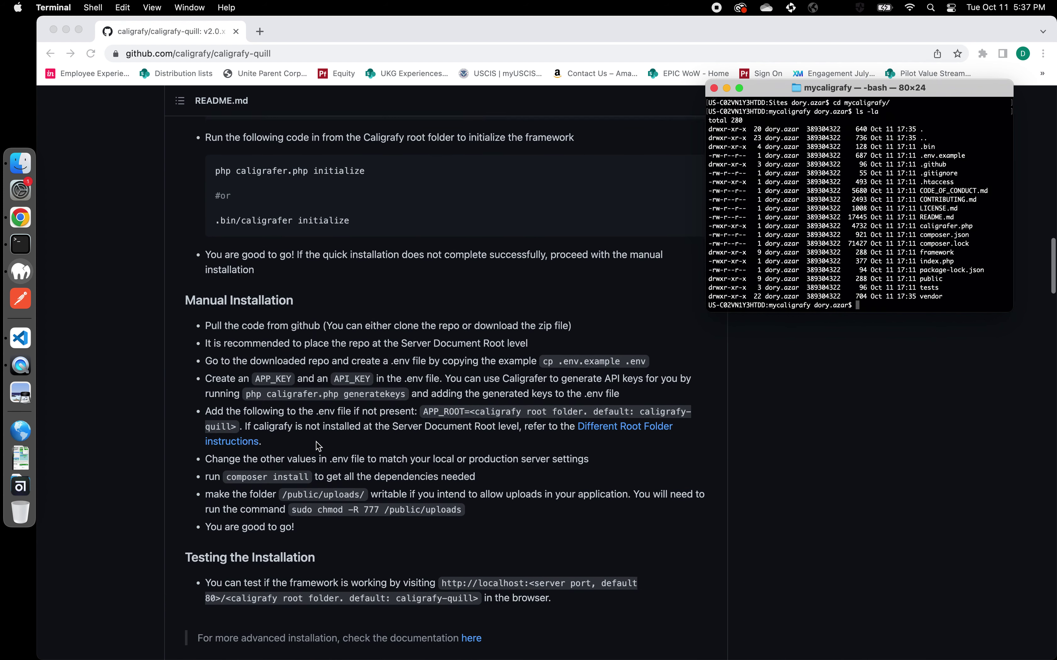
pyautogui.scroll(-5, 318, 445)
pyautogui.scroll(6, 318, 446)
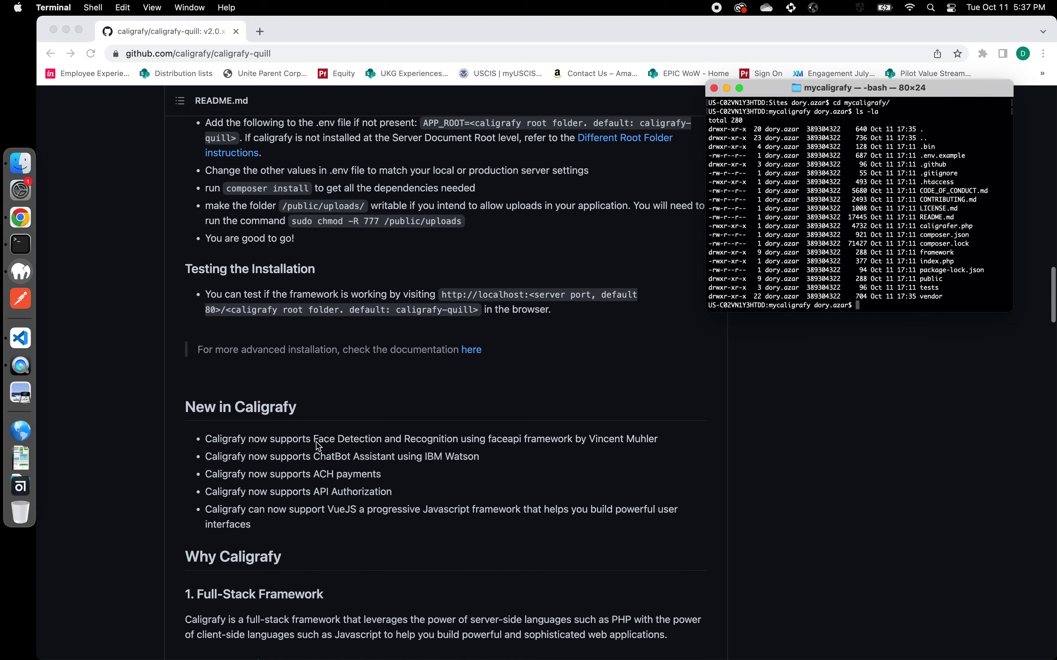
pyautogui.scroll(2, 316, 441)
pyautogui.scroll(13, 316, 441)
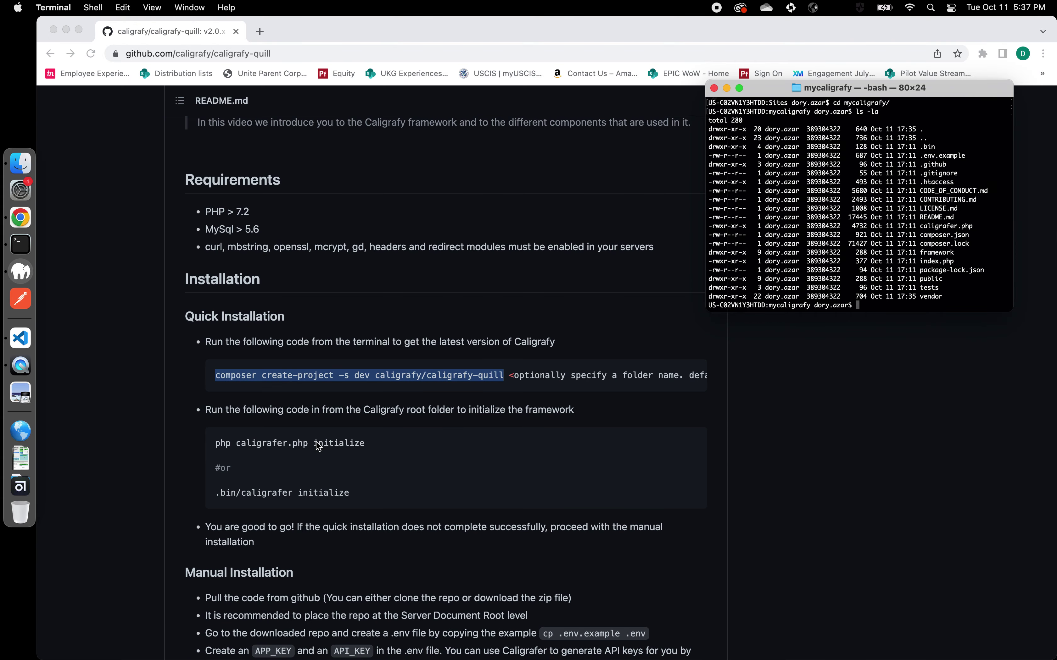
pyautogui.scroll(-5, 318, 446)
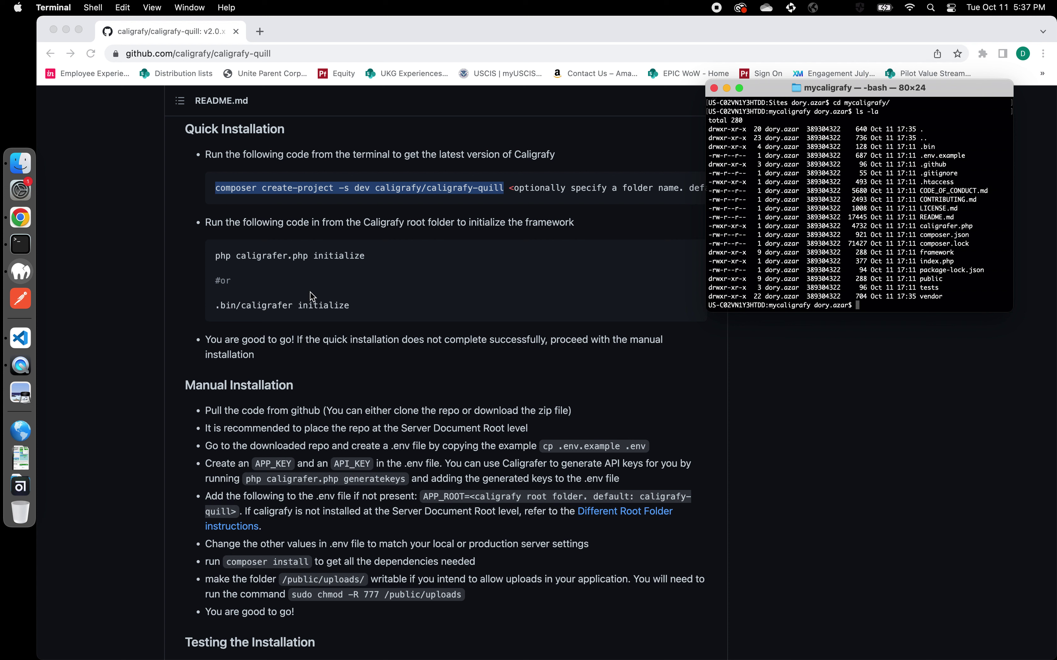
# Step: Run .bin/caligrafer without arguments to list its available functions
pyautogui.write('.bin/cal')
pyautogui.press('Tab')
pyautogui.press('Return')
pyautogui.scroll(1, 716, 322)
pyautogui.scroll(2, 775, 254)
pyautogui.scroll(-2, 776, 253)
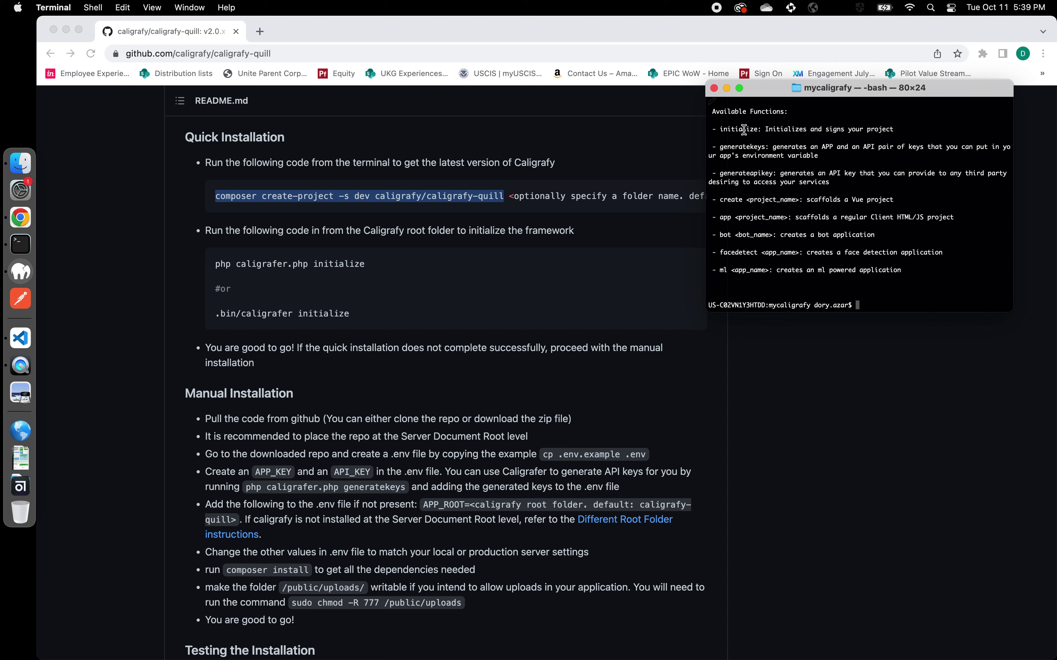
# Step: Initialize the framework with .bin/caligrafer initialize, confirming the override, and list the project folder's contents with ls -la
pyautogui.write('.bin/caligrafer initialize')
pyautogui.press('Return')
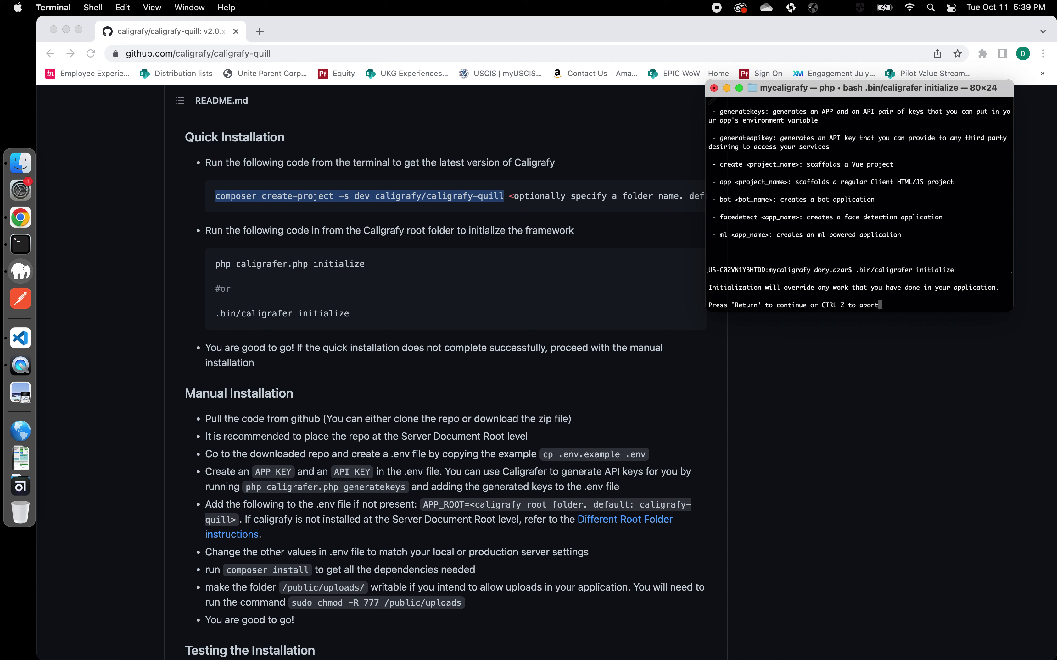
pyautogui.press('Return')
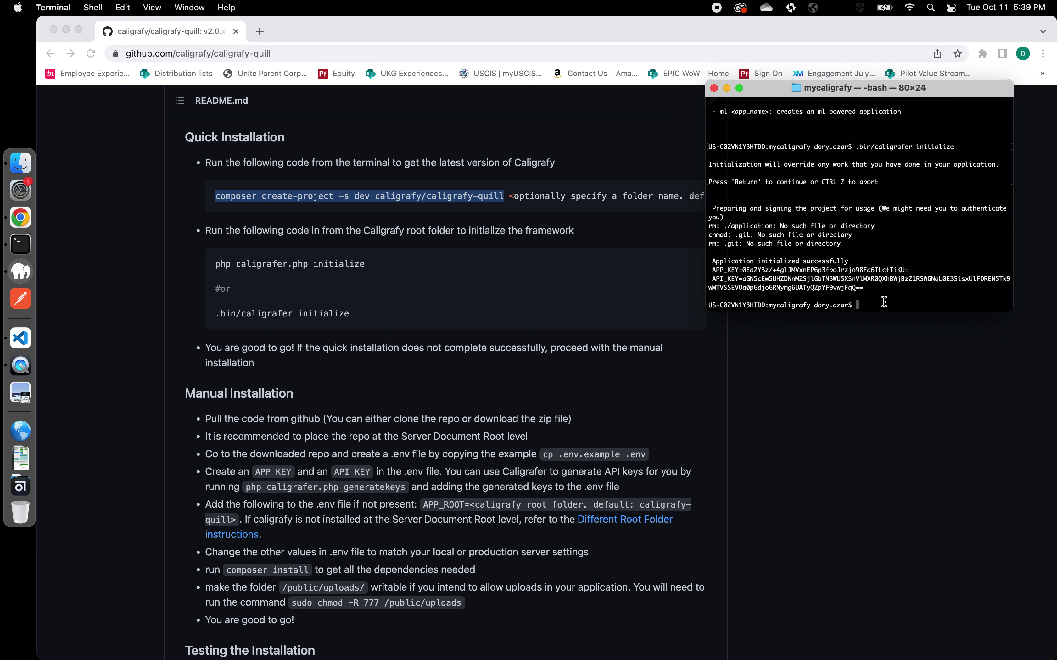
pyautogui.write('ls -la')
pyautogui.press('Return')
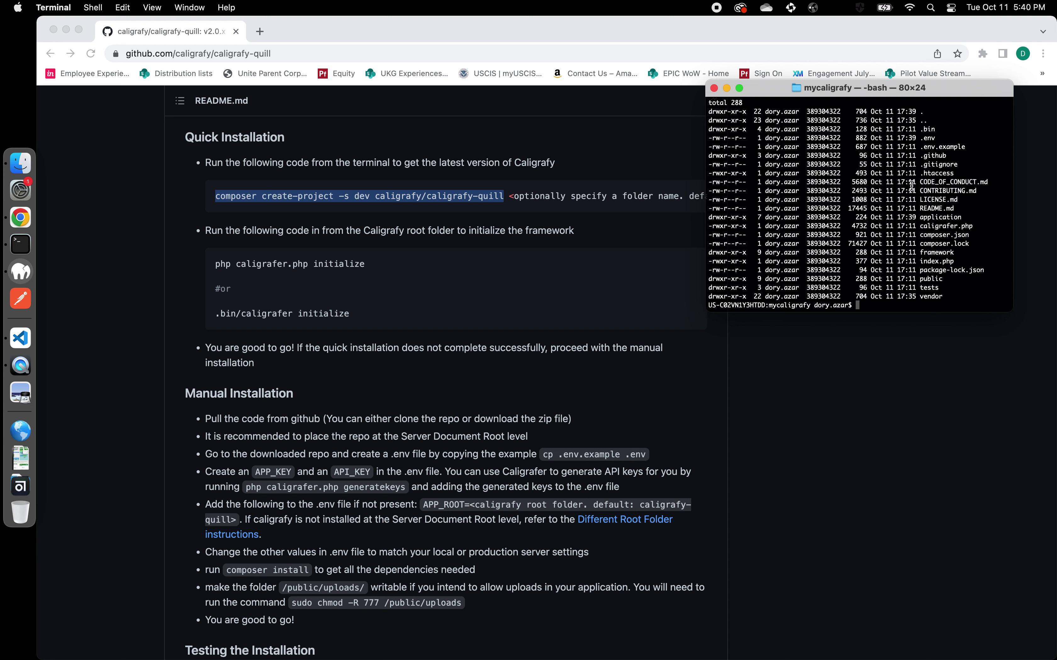
# Step: Open the mycaligrafy folder from Documents/Sites in Visual Studio Code and move the window to uncover the README
pyautogui.click(20, 338)
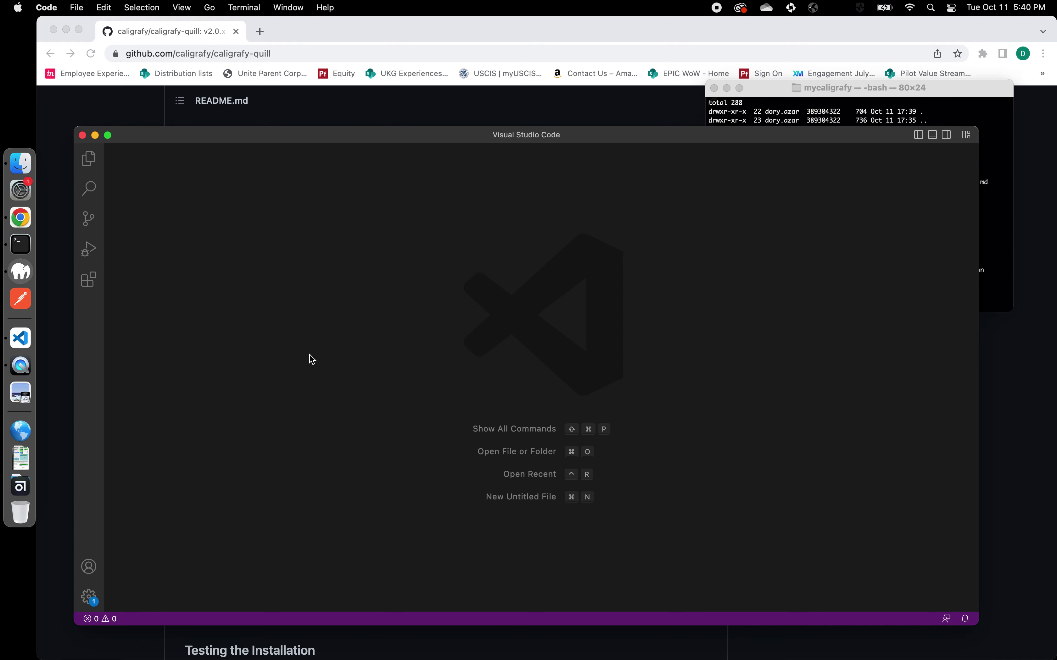
pyautogui.press('super+o')
pyautogui.press('super+shift+h')
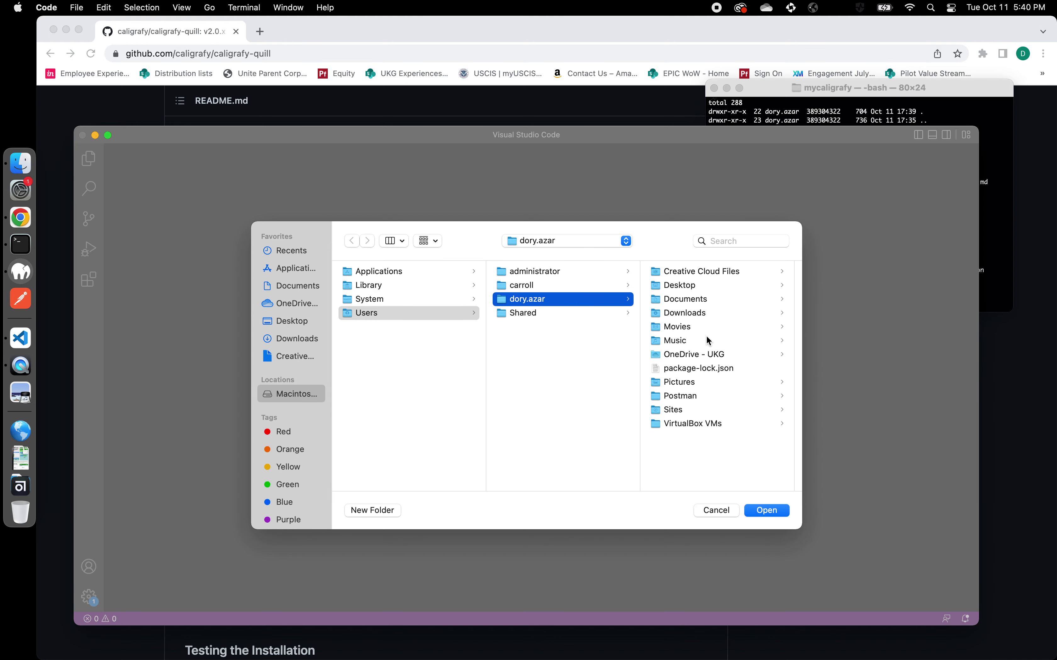
pyautogui.click(712, 301)
pyautogui.click(699, 398)
pyautogui.scroll(-3, 699, 400)
pyautogui.scroll(3, 725, 411)
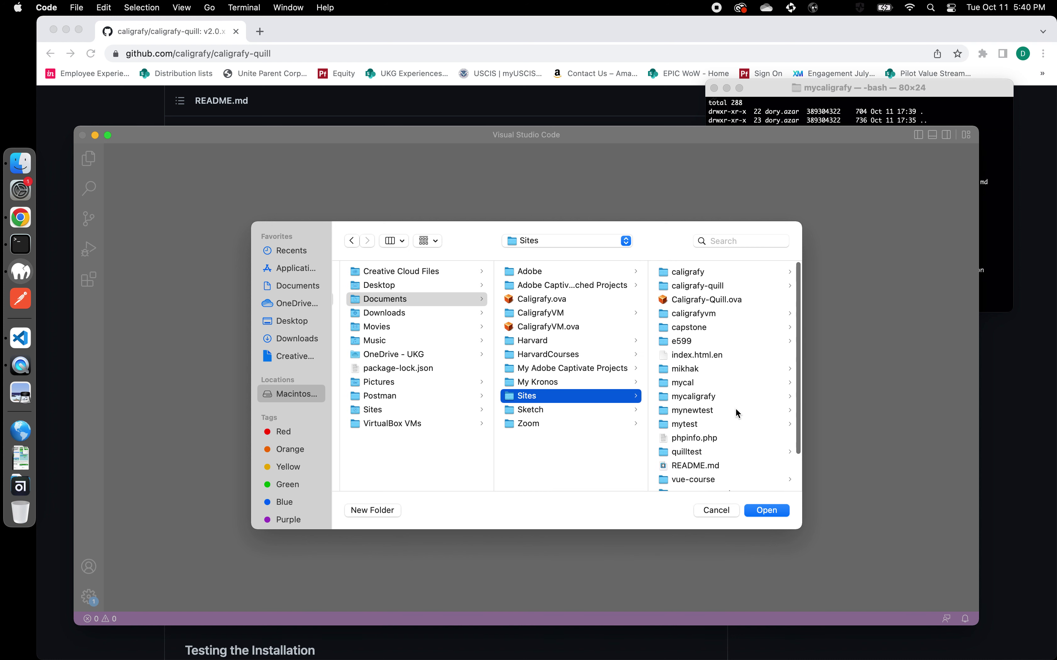
pyautogui.click(704, 398)
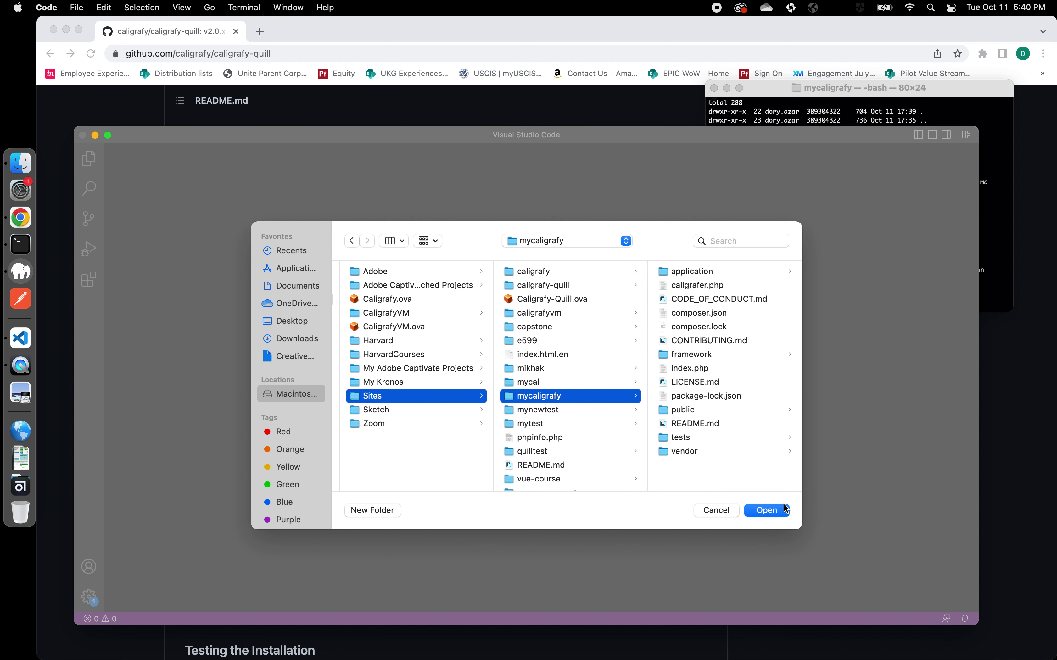
pyautogui.click(769, 512)
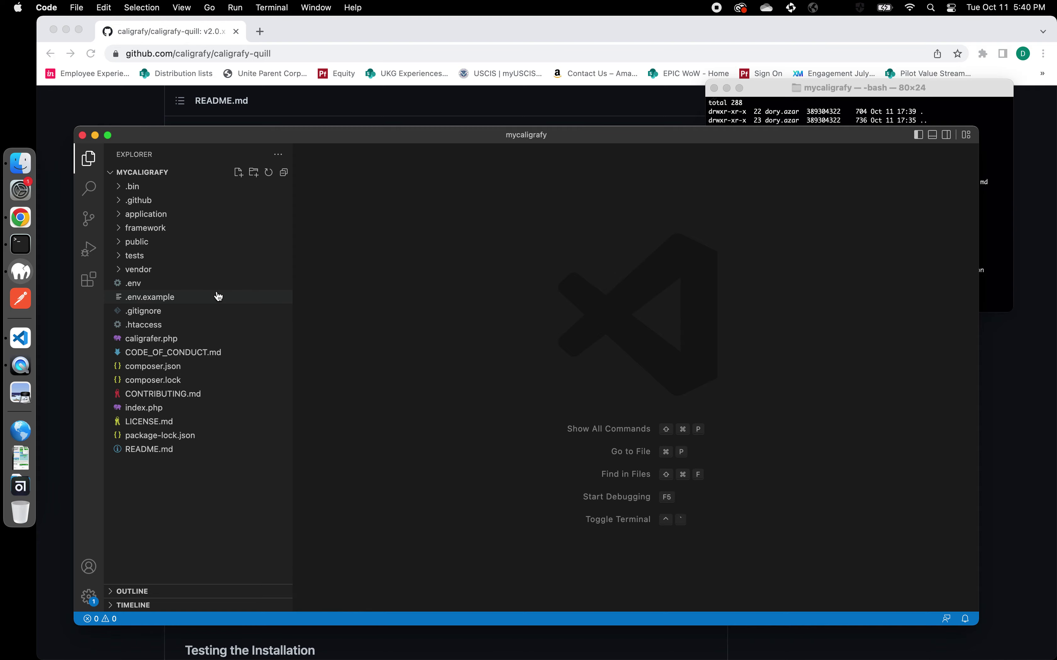
pyautogui.moveTo(334, 137); pyautogui.dragTo(700, 75)
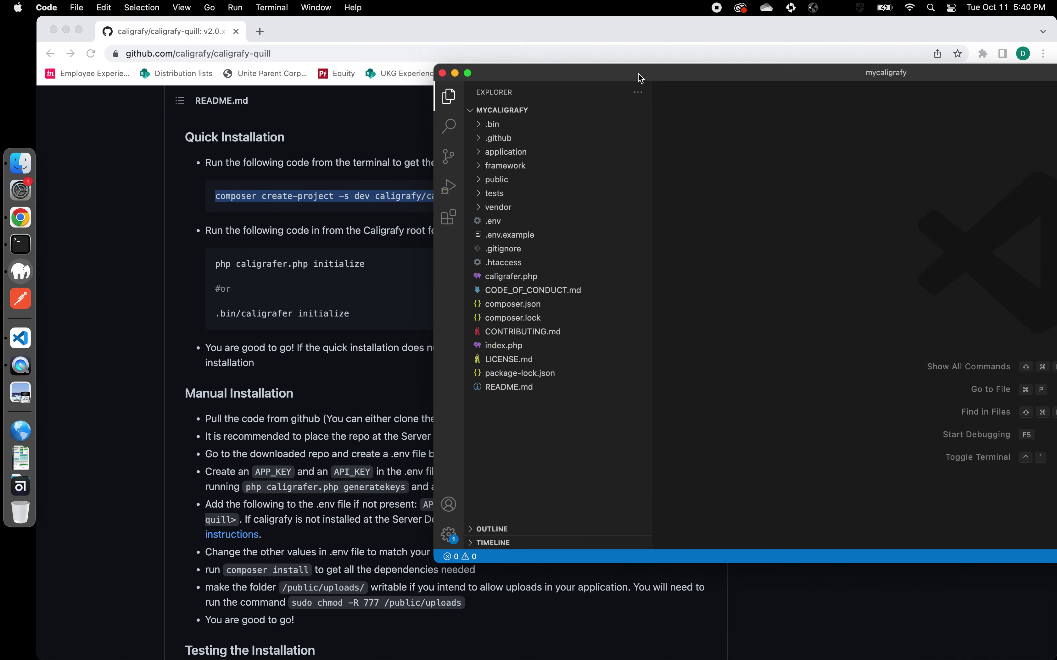
# Step: Compare the file list of the caligrafy-quill GitHub repository with the files in the mycaligrafy project
pyautogui.scroll(15, 275, 324)
pyautogui.scroll(-5, 275, 324)
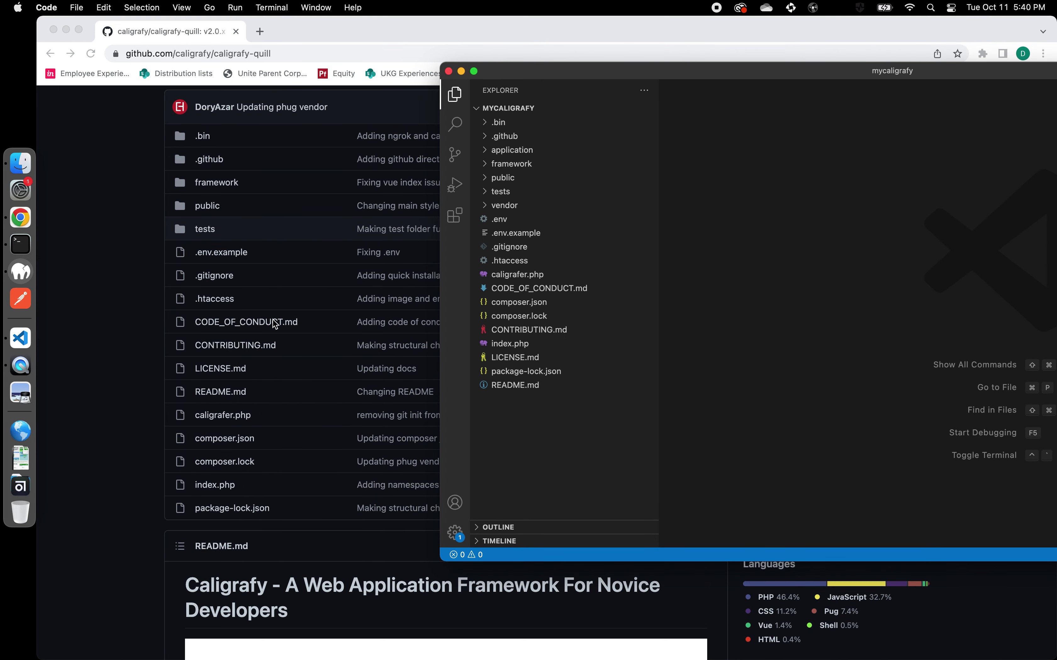
pyautogui.moveTo(535, 71); pyautogui.dragTo(395, 110)
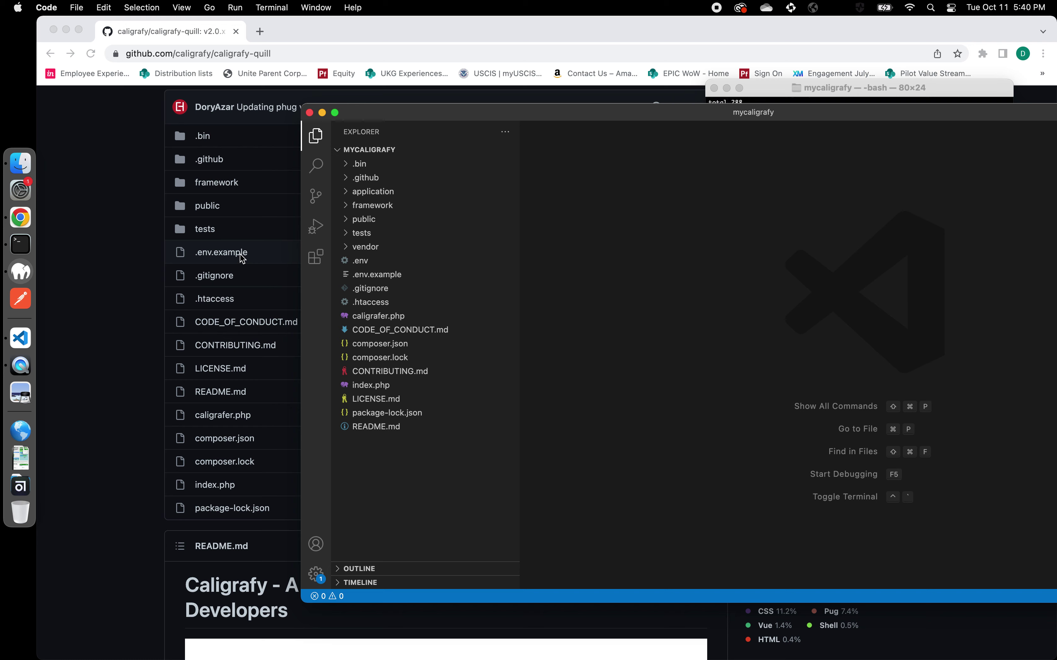
# Step: Open the project's .env file, review its settings including the app and API key entries, and close it
pyautogui.click(366, 262)
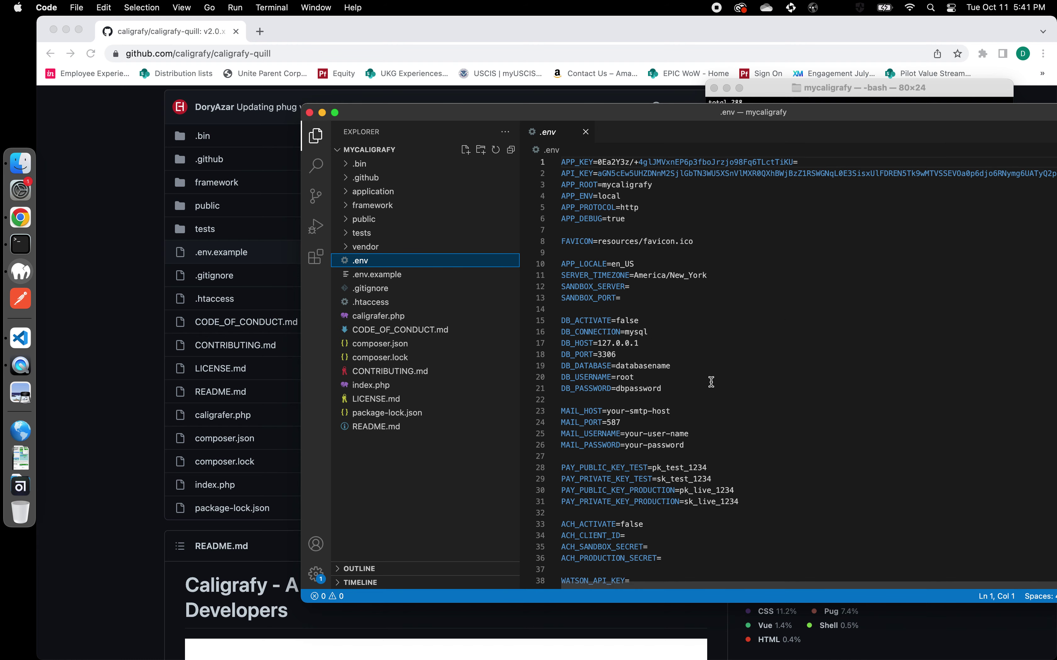
pyautogui.scroll(-10, 710, 382)
pyautogui.scroll(-5, 711, 382)
pyautogui.scroll(15, 711, 382)
pyautogui.doubleClick(660, 173)
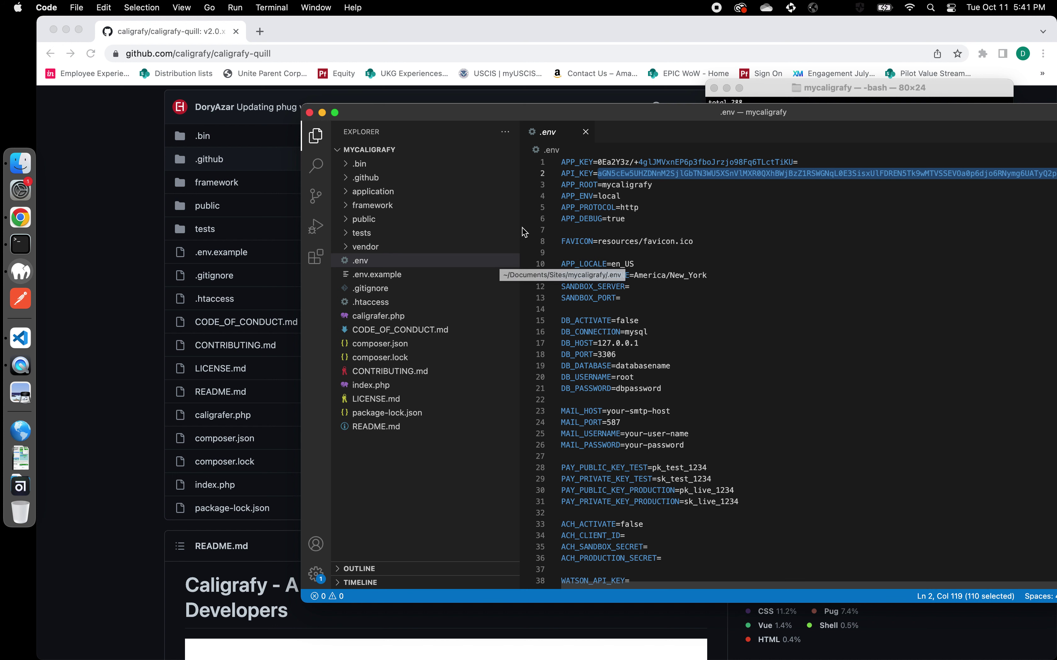
pyautogui.click(585, 132)
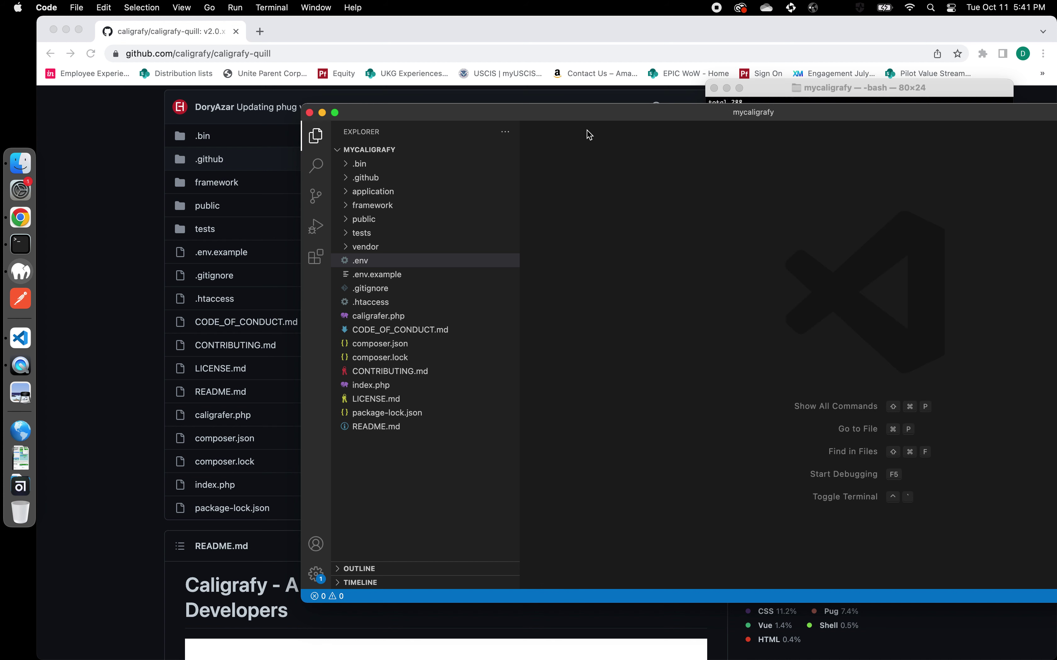
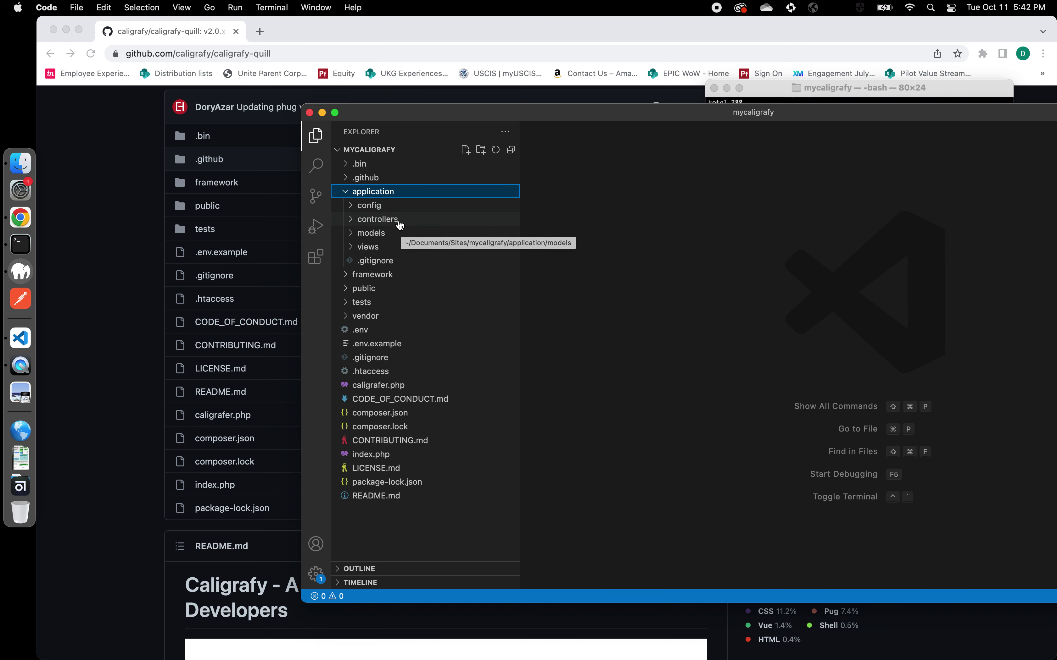
# Step: Open web.php from application/config/routing and examine its route definitions
pyautogui.click(378, 209)
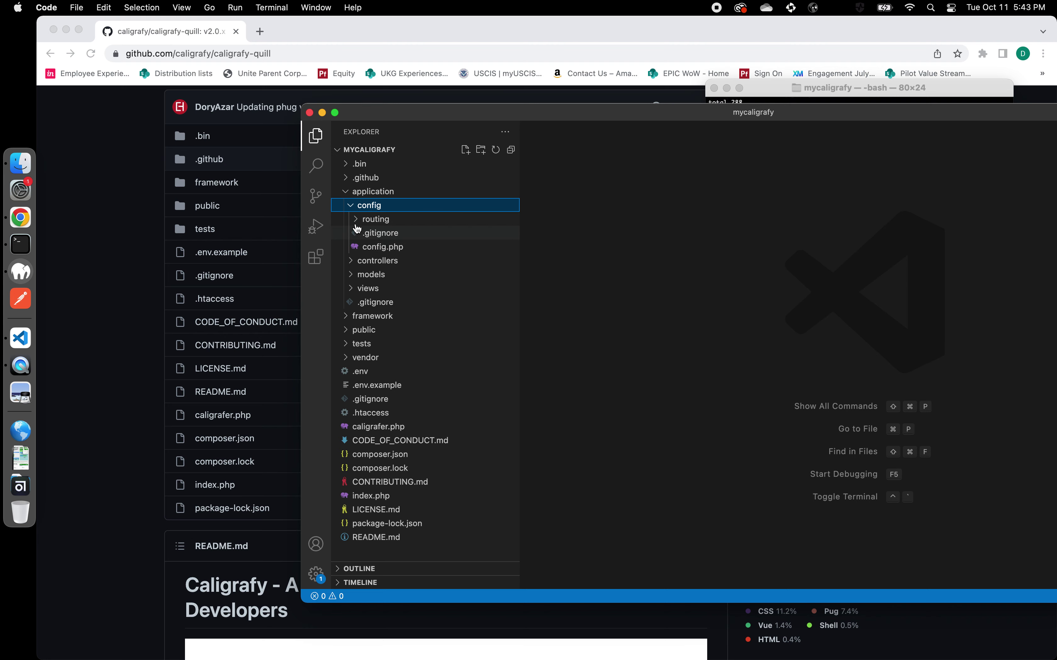
pyautogui.click(374, 224)
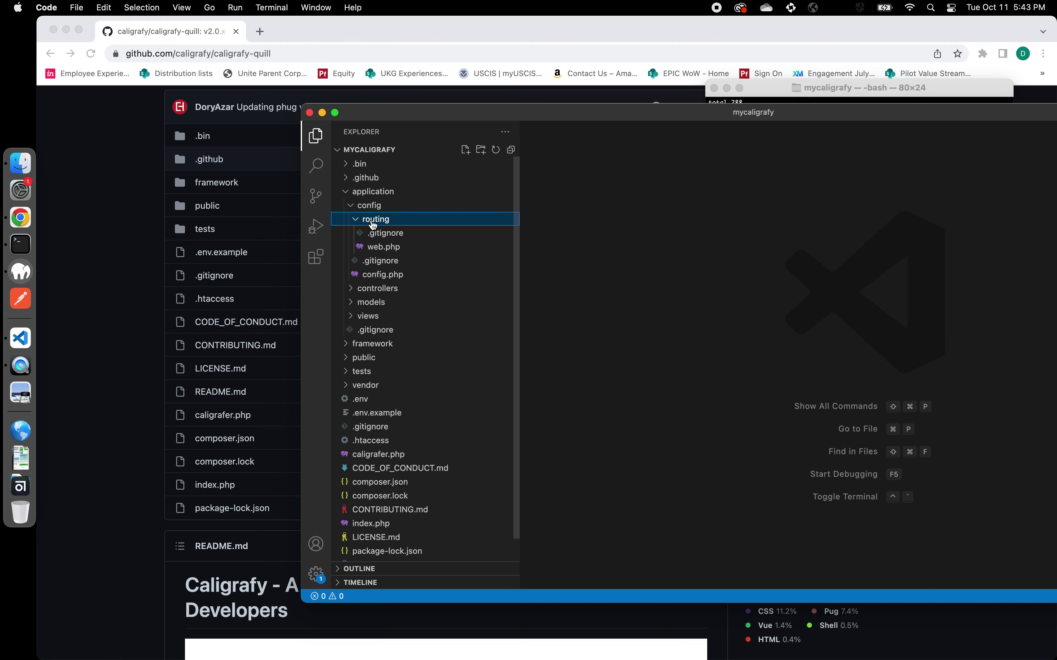
pyautogui.click(380, 248)
pyautogui.scroll(-5, 662, 333)
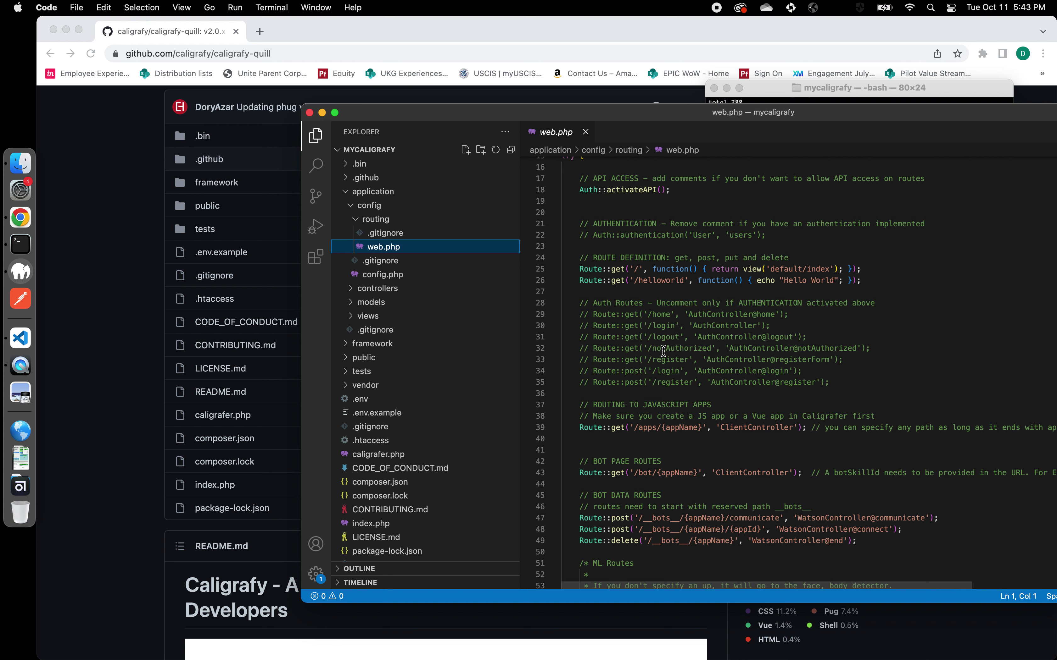
# Step: Open a new browser tab and arrange the windows to examine the root route in web.php
pyautogui.click(266, 31)
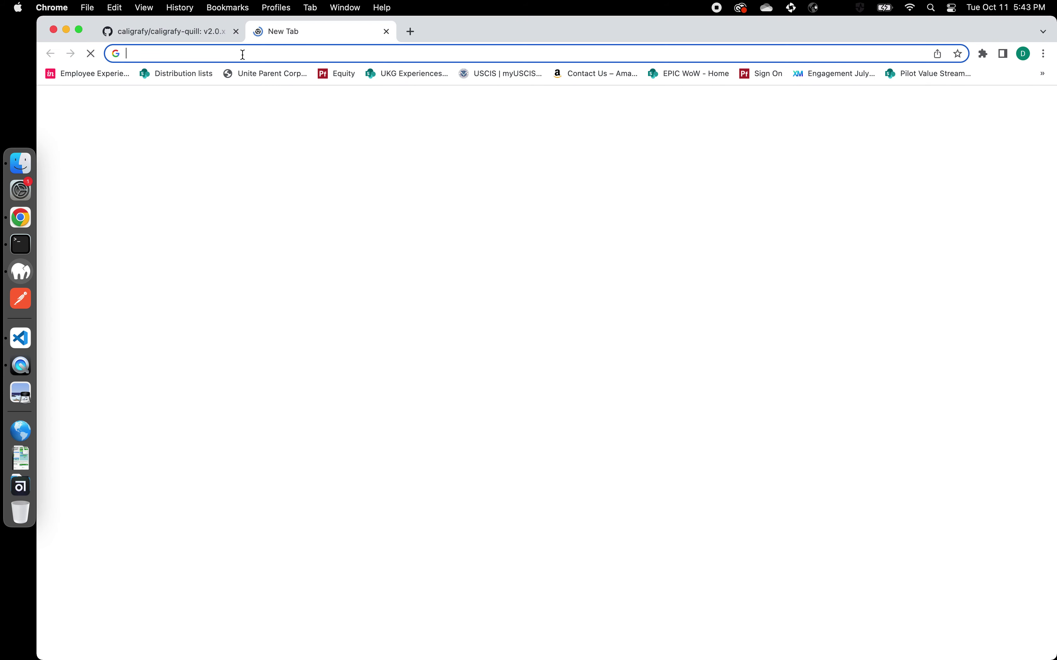
pyautogui.moveTo(494, 47); pyautogui.dragTo(472, 208)
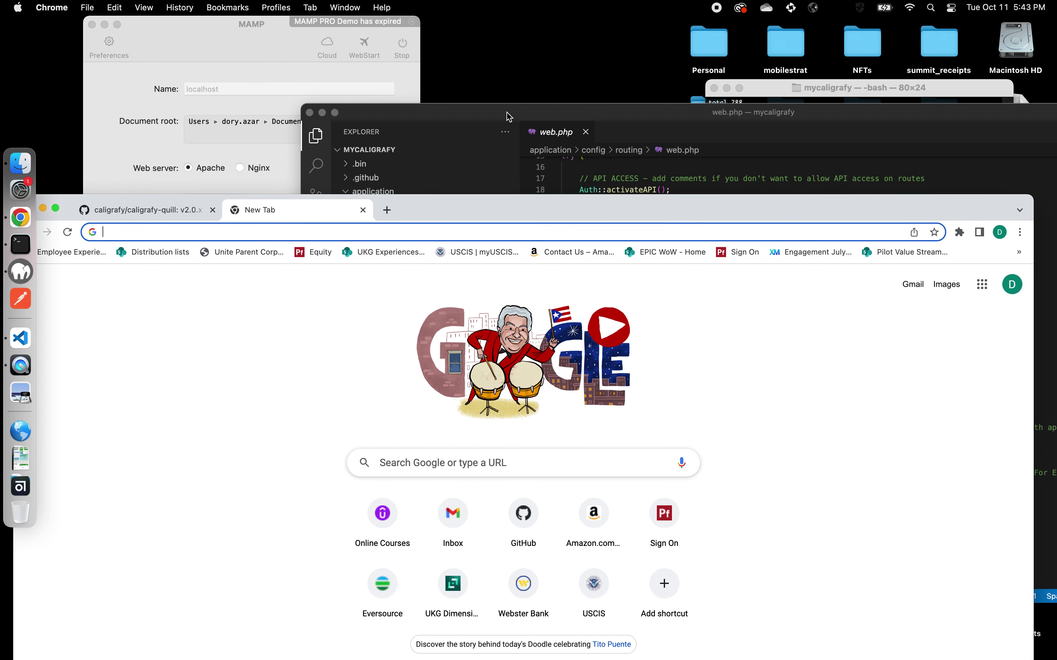
pyautogui.click(508, 113)
pyautogui.moveTo(480, 114); pyautogui.dragTo(445, 95)
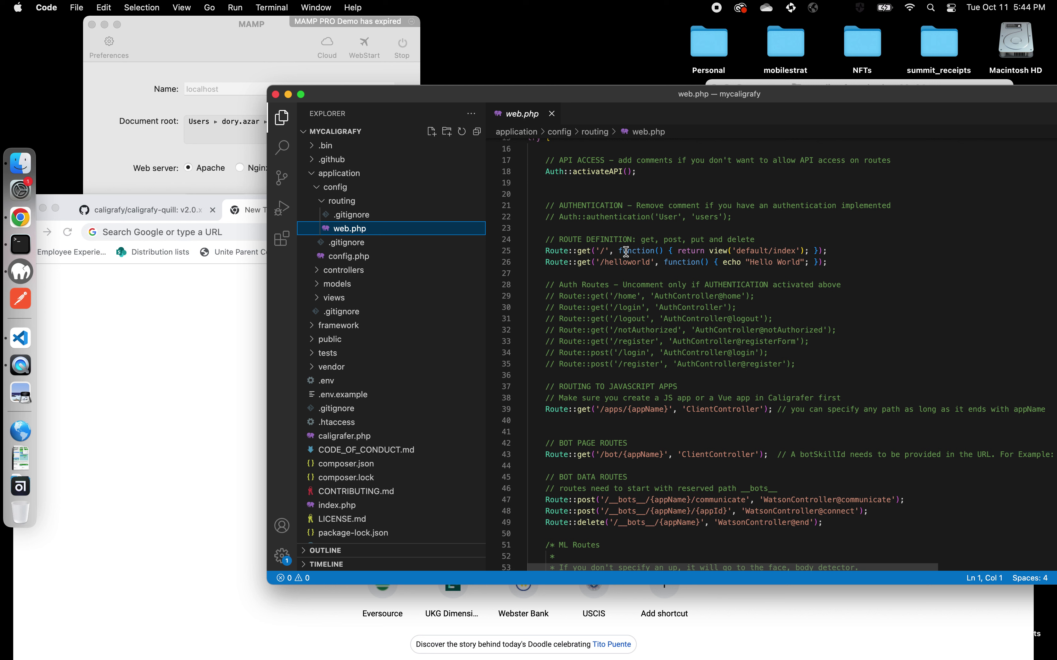
pyautogui.click(604, 251)
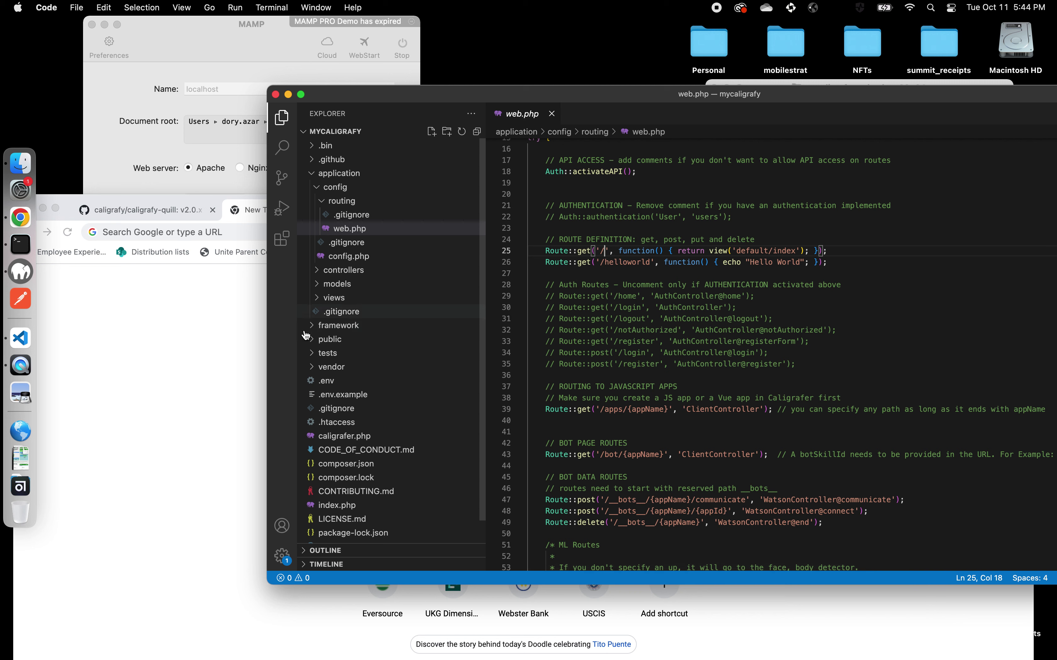
# Step: Enter localhost/ as the start of the new browser tab's address and check the document root in MAMP
pyautogui.click(230, 299)
pyautogui.moveTo(434, 217); pyautogui.dragTo(516, 291)
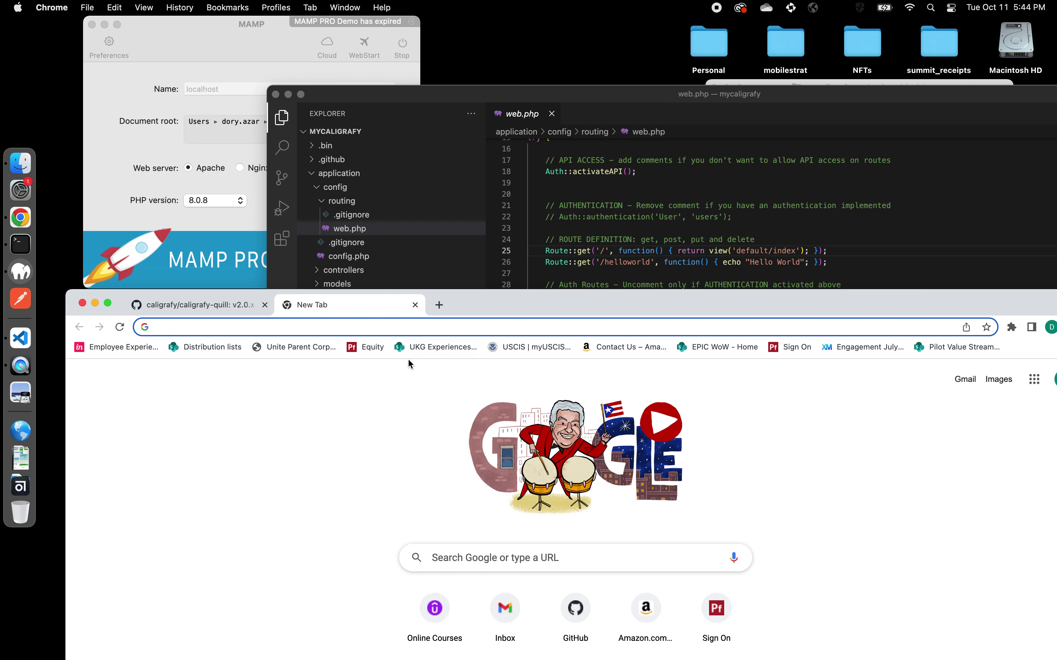
pyautogui.click(397, 326)
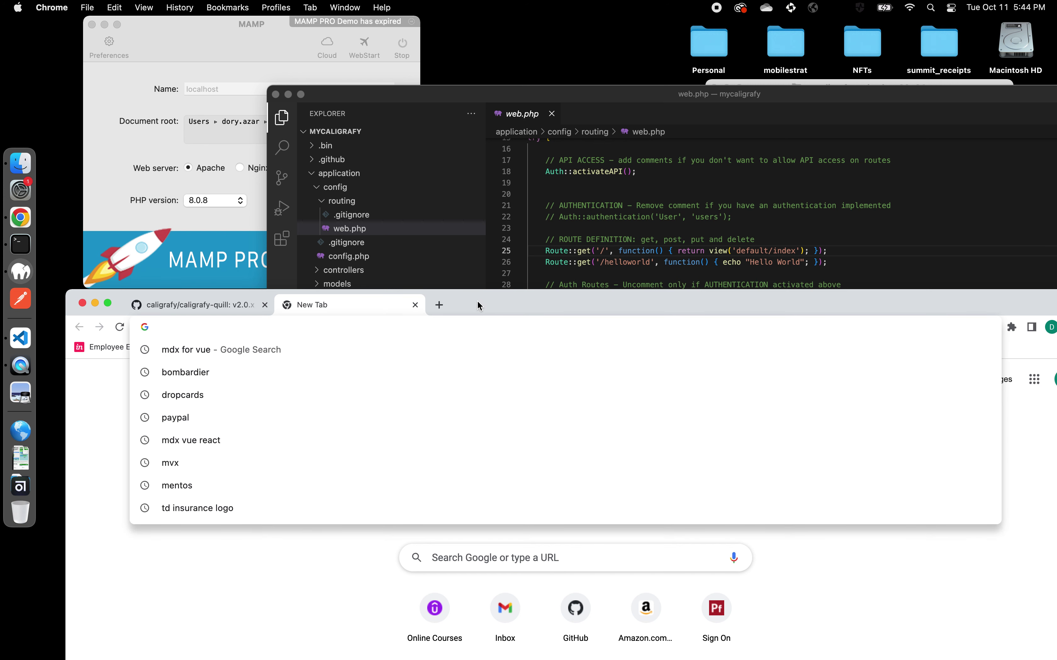
pyautogui.write('localhost/')
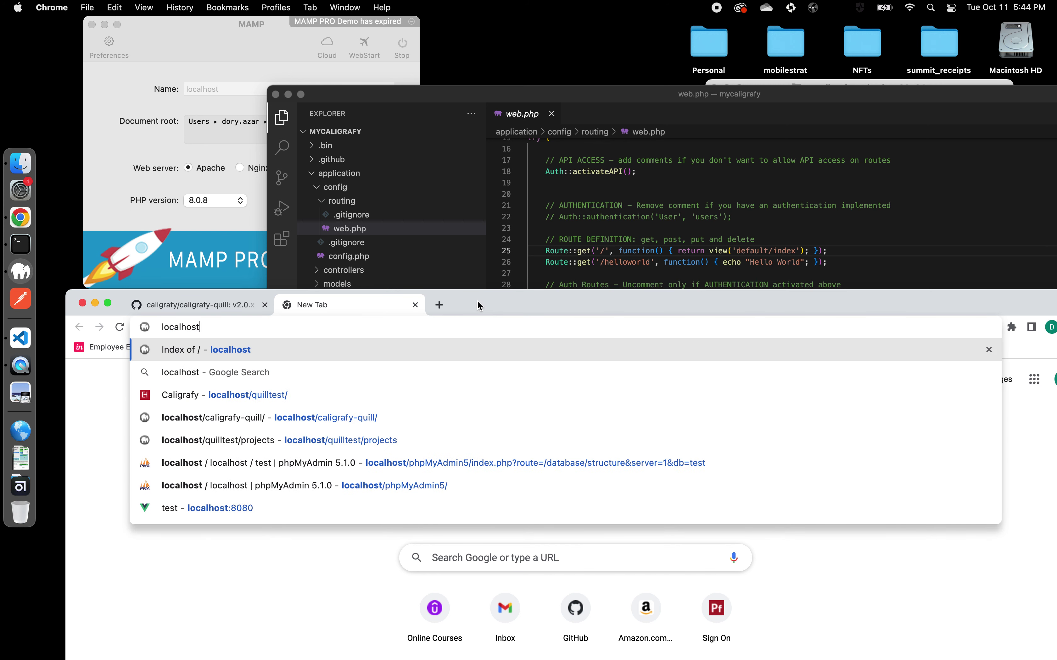
pyautogui.click(21, 277)
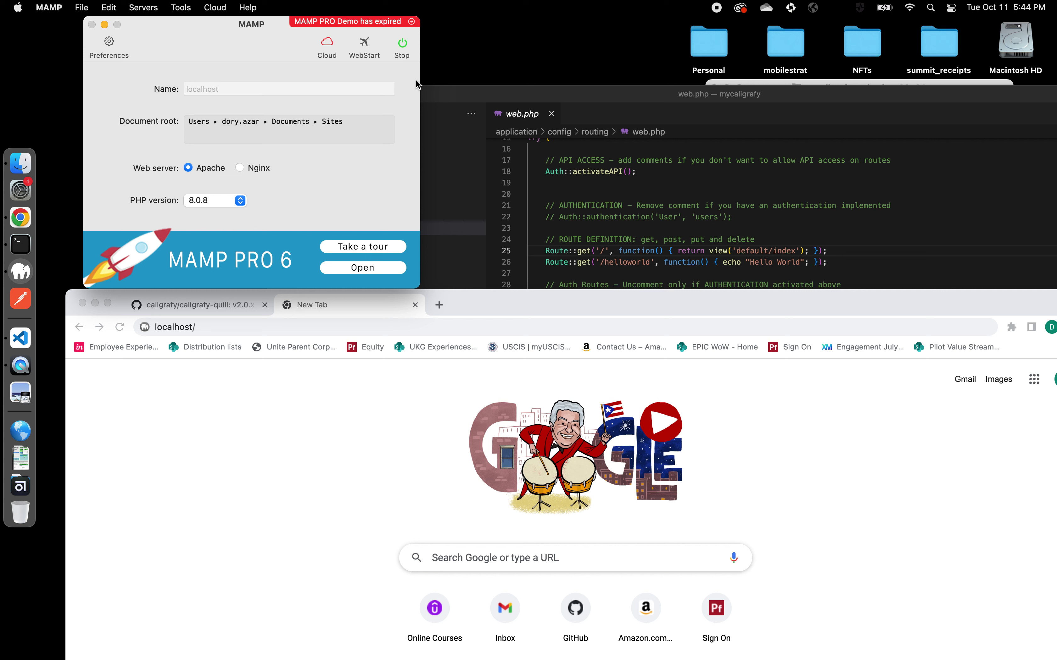
pyautogui.moveTo(203, 42); pyautogui.dragTo(98, 41)
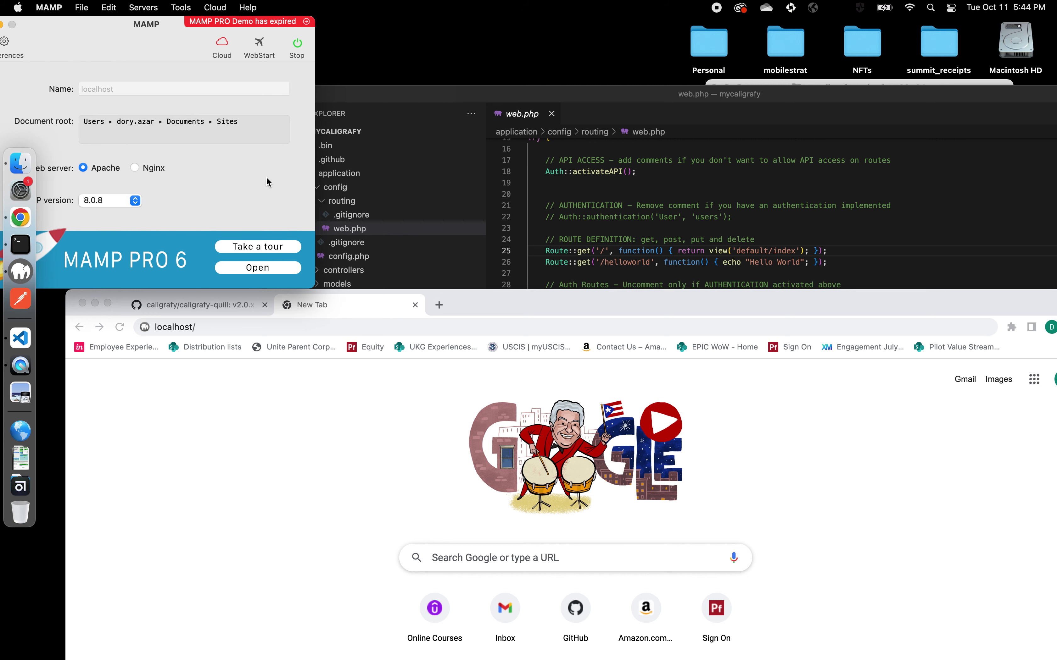
# Step: Complete the address as localhost/mycaligrafy and load it, keeping the root route in web.php in view
pyautogui.moveTo(498, 306); pyautogui.dragTo(512, 220)
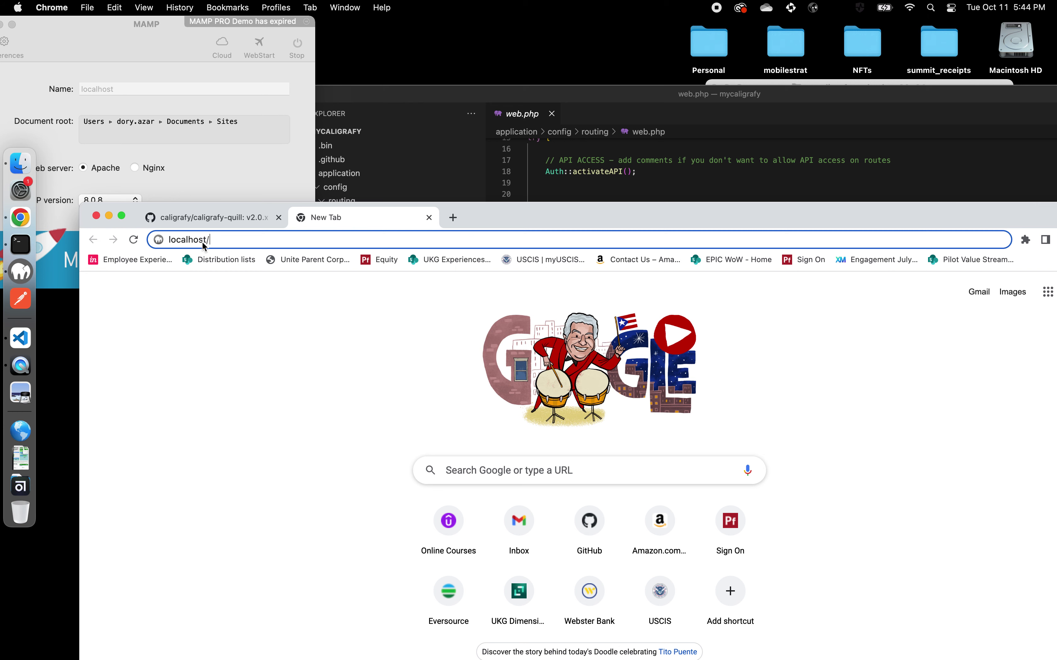
pyautogui.click(444, 148)
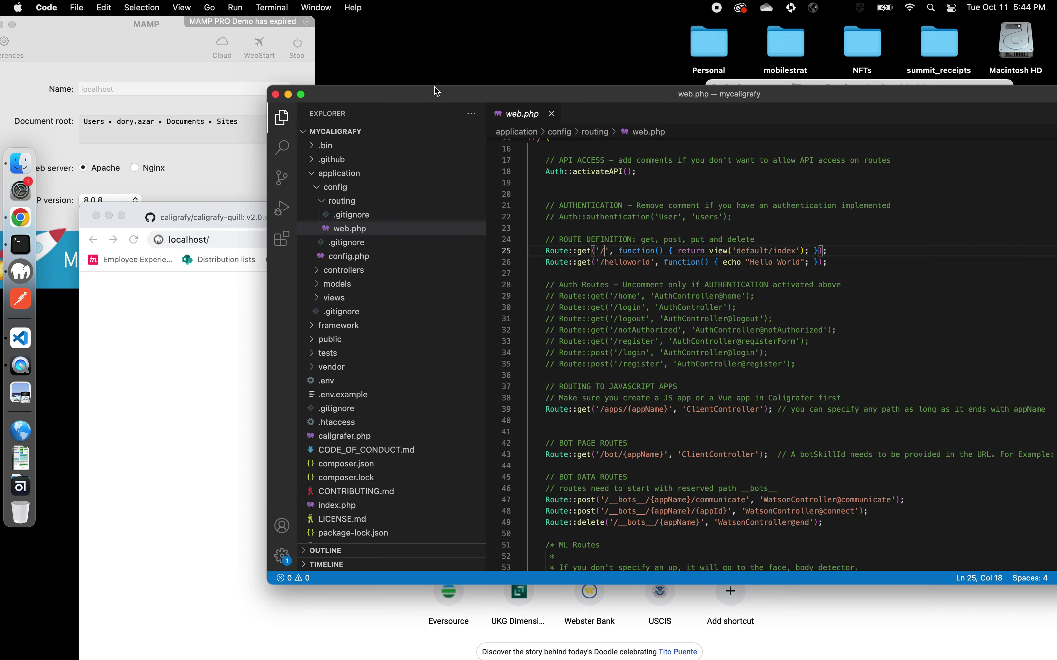
pyautogui.click(183, 306)
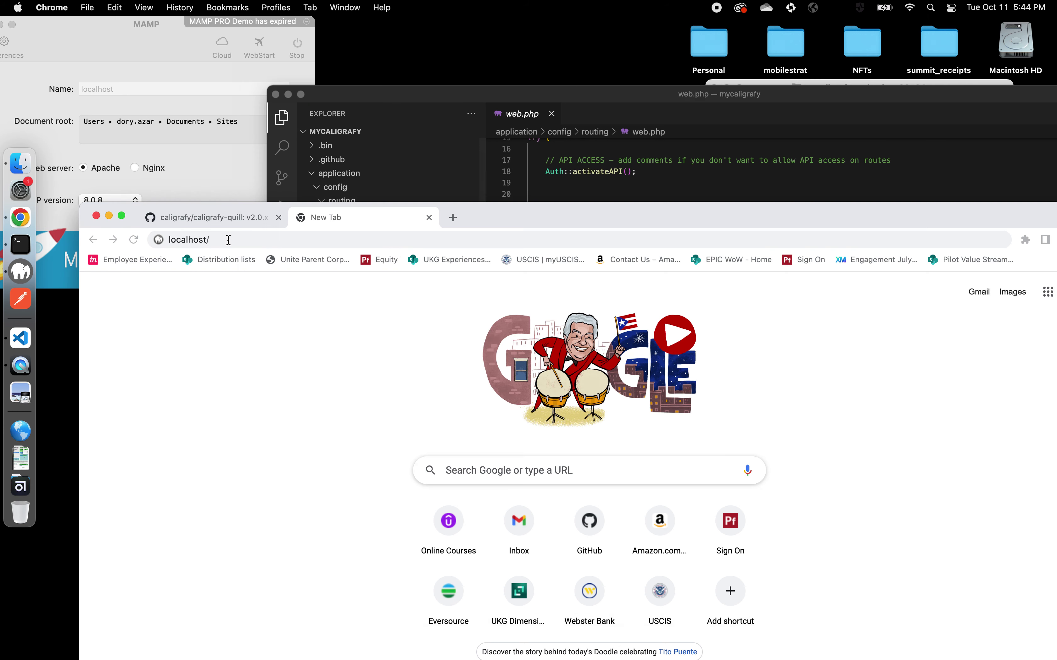
pyautogui.write('mycaligrafy')
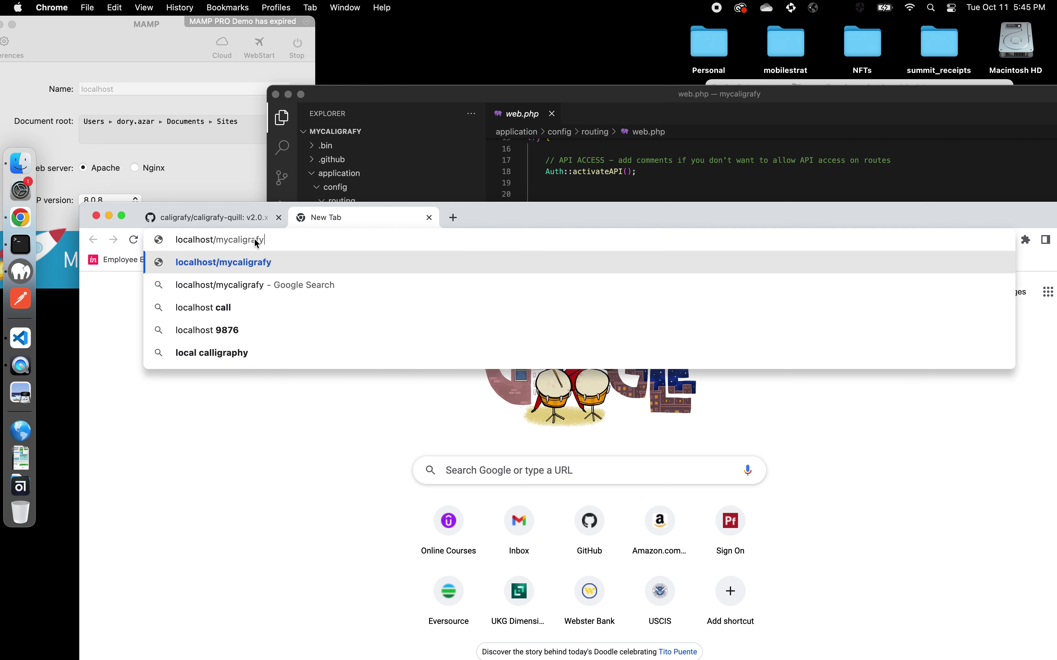
pyautogui.moveTo(603, 207); pyautogui.dragTo(599, 296)
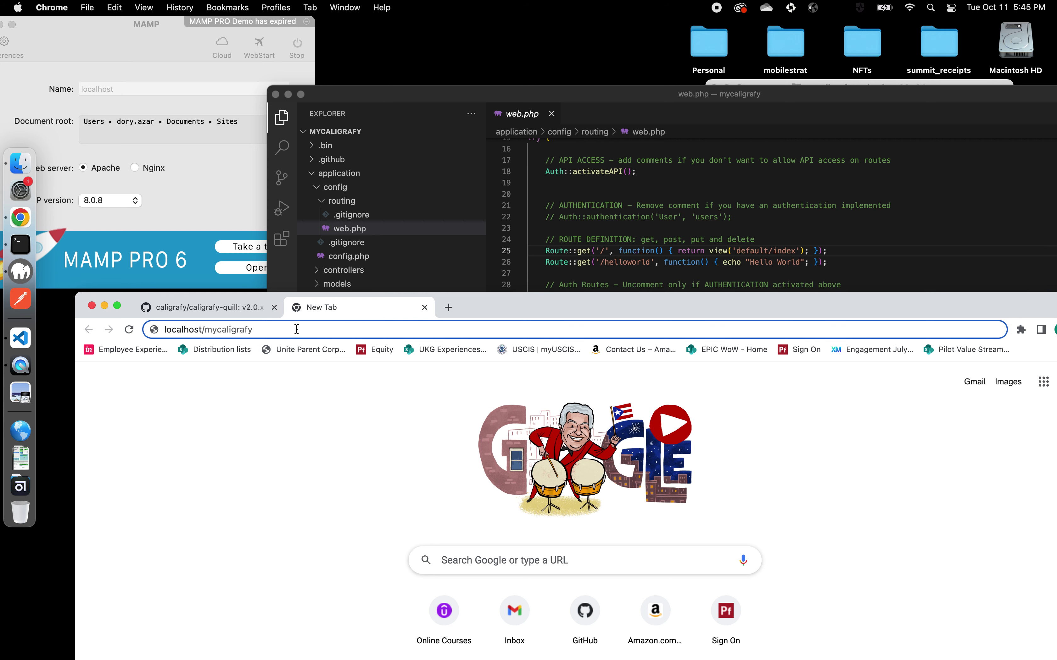
pyautogui.press('Return')
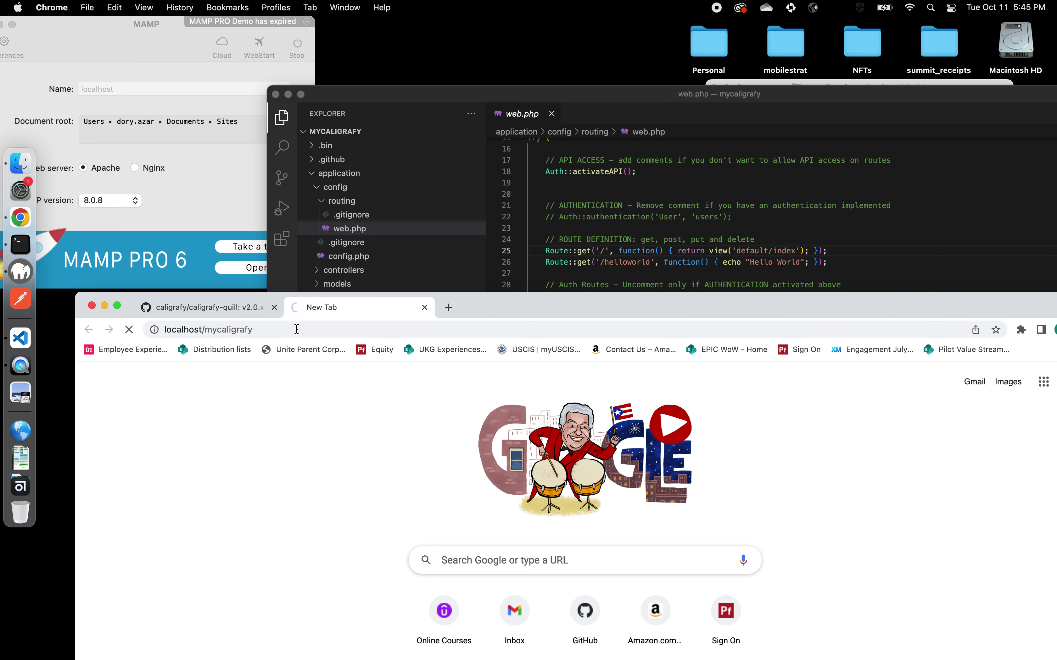
# Step: Examine the Caligrafy welcome page and move the browser window down to uncover the routes in web.php
pyautogui.moveTo(508, 293); pyautogui.dragTo(475, 50)
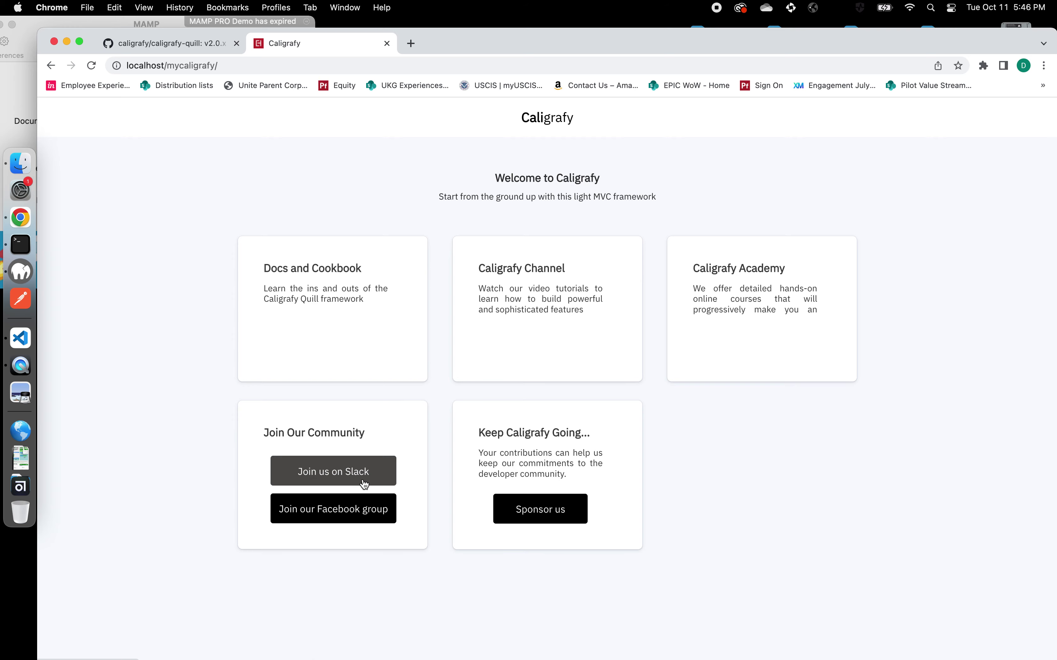
pyautogui.moveTo(489, 34); pyautogui.dragTo(515, 23)
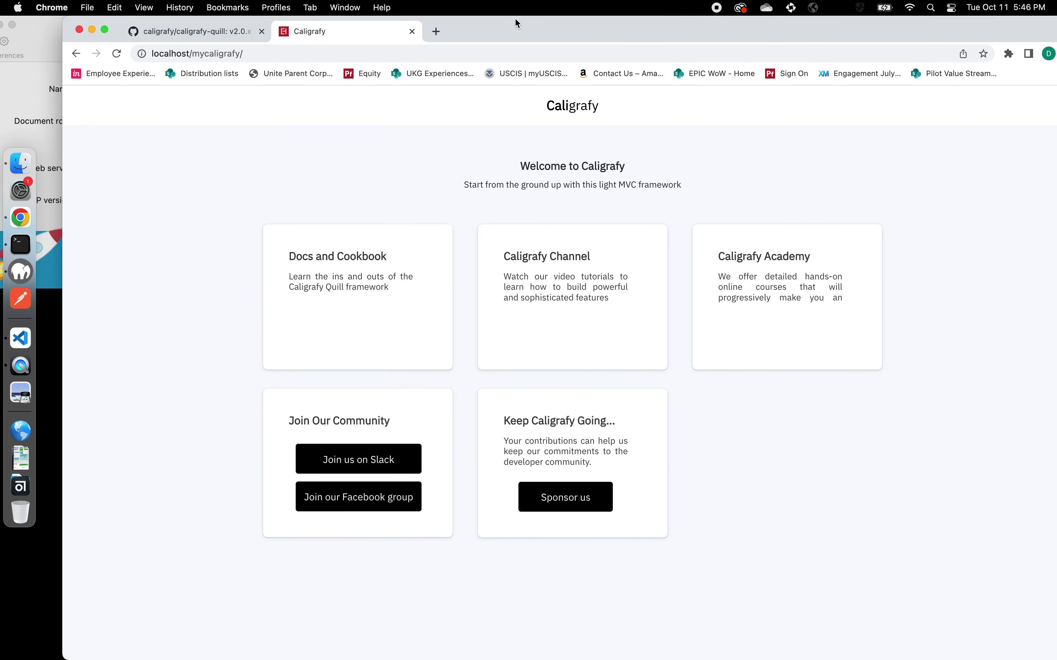
pyautogui.moveTo(515, 31); pyautogui.dragTo(506, 345)
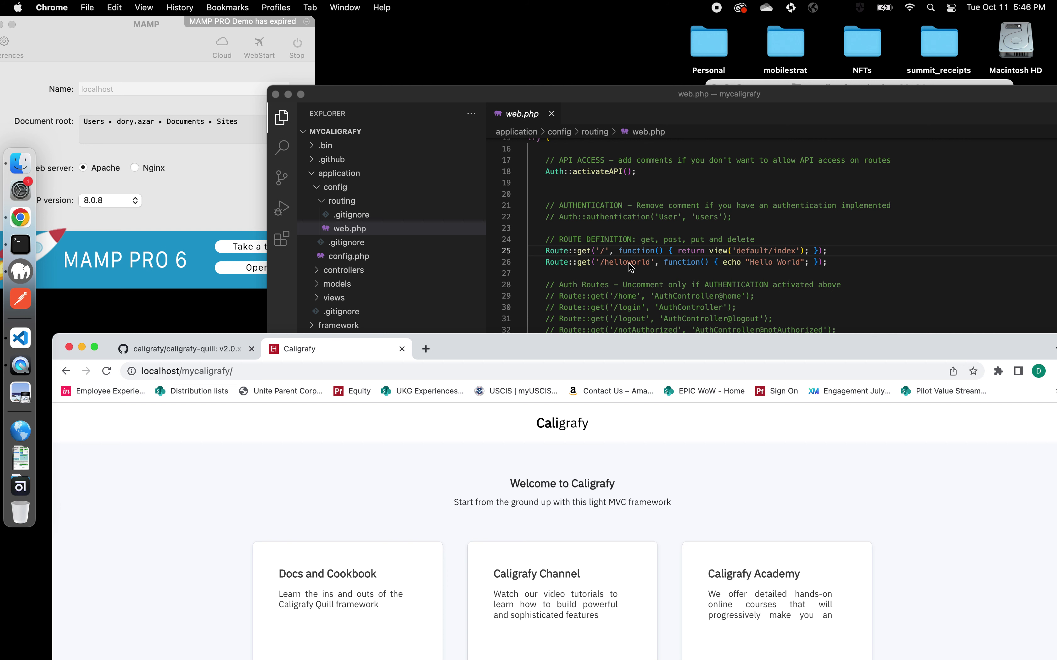
# Step: Load localhost/mycaligrafy/helloworld in the browser and compare the page with the /helloworld route in web.php
pyautogui.click(245, 377)
pyautogui.click(274, 372)
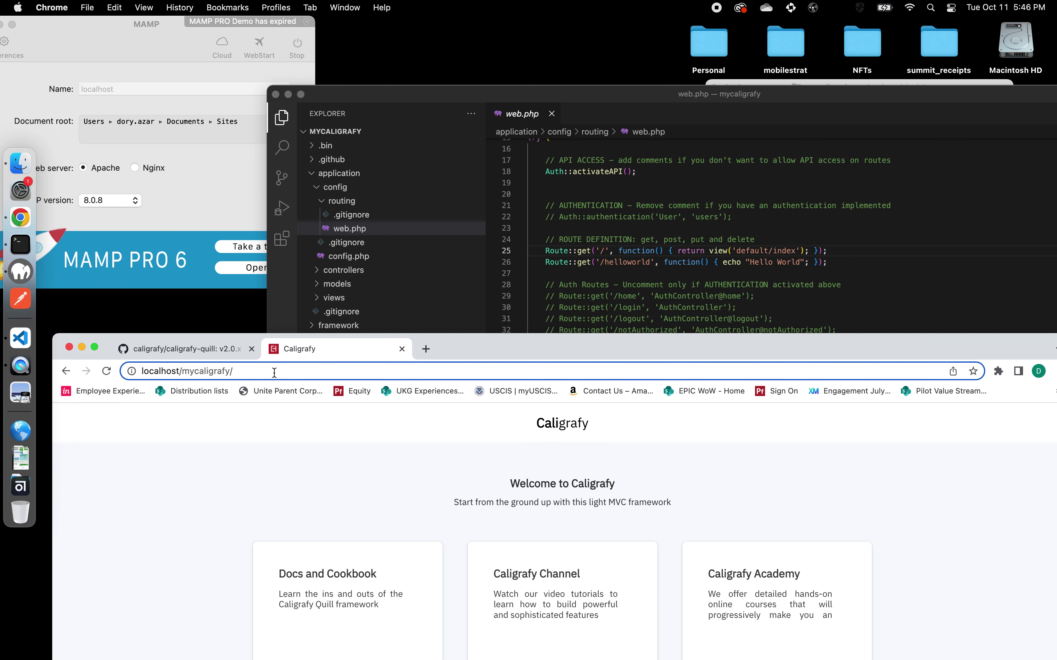
pyautogui.write('hel')
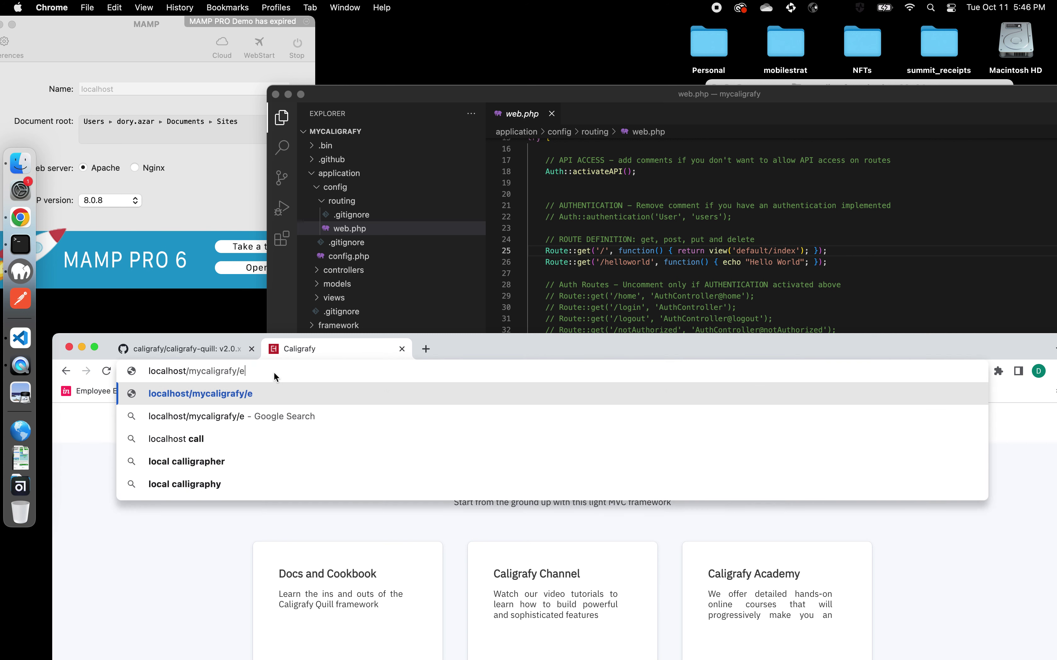
pyautogui.write('loworld')
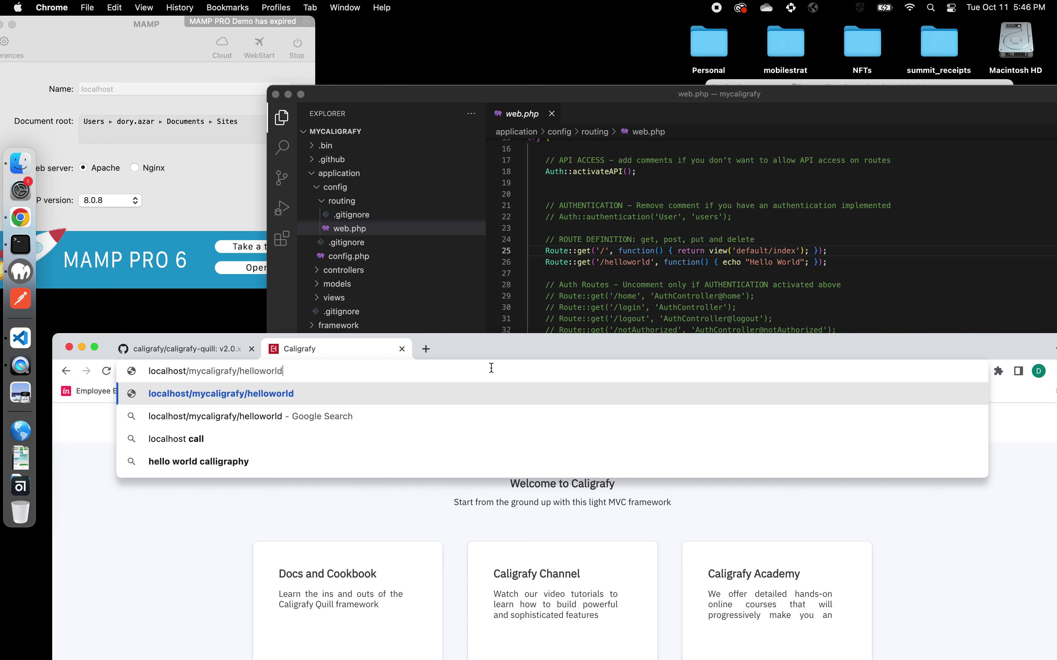
pyautogui.press('Return')
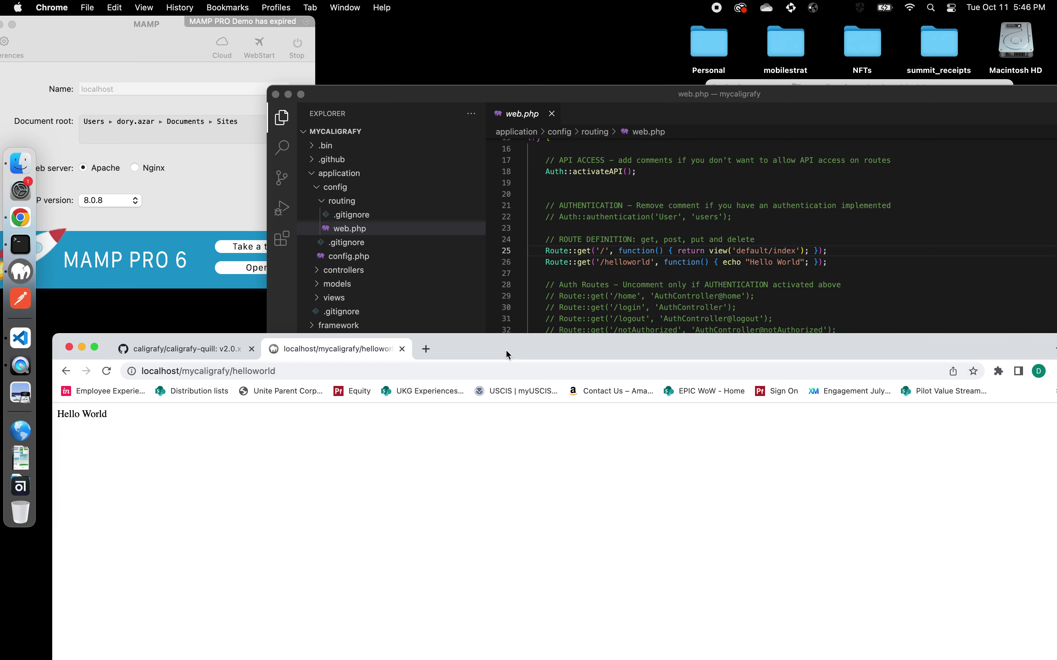
pyautogui.moveTo(506, 349); pyautogui.dragTo(530, 144)
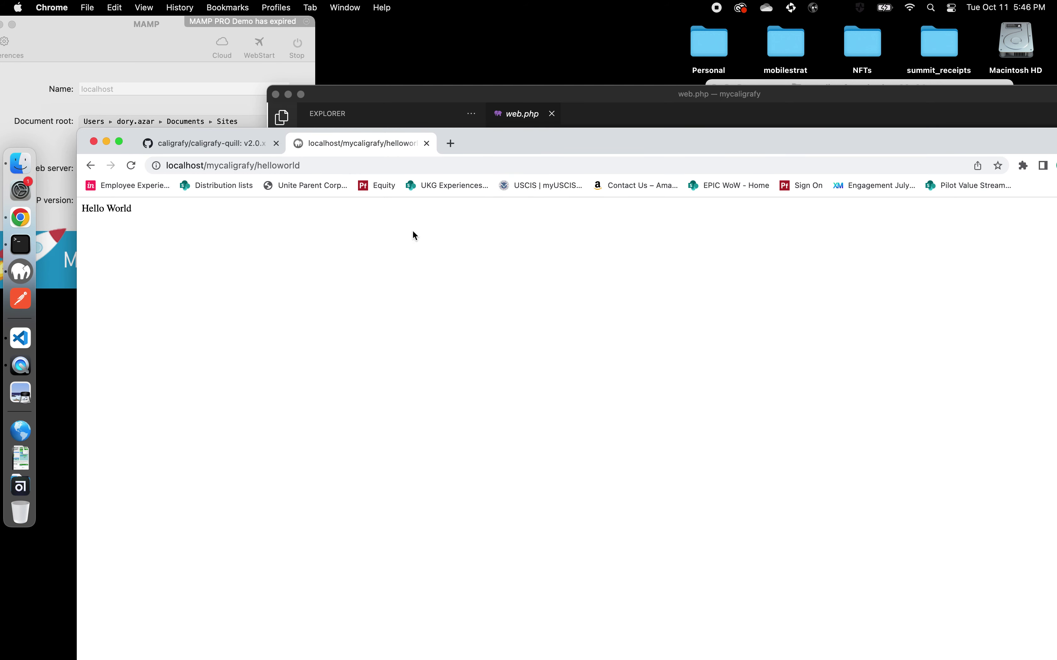
pyautogui.moveTo(520, 136); pyautogui.dragTo(516, 318)
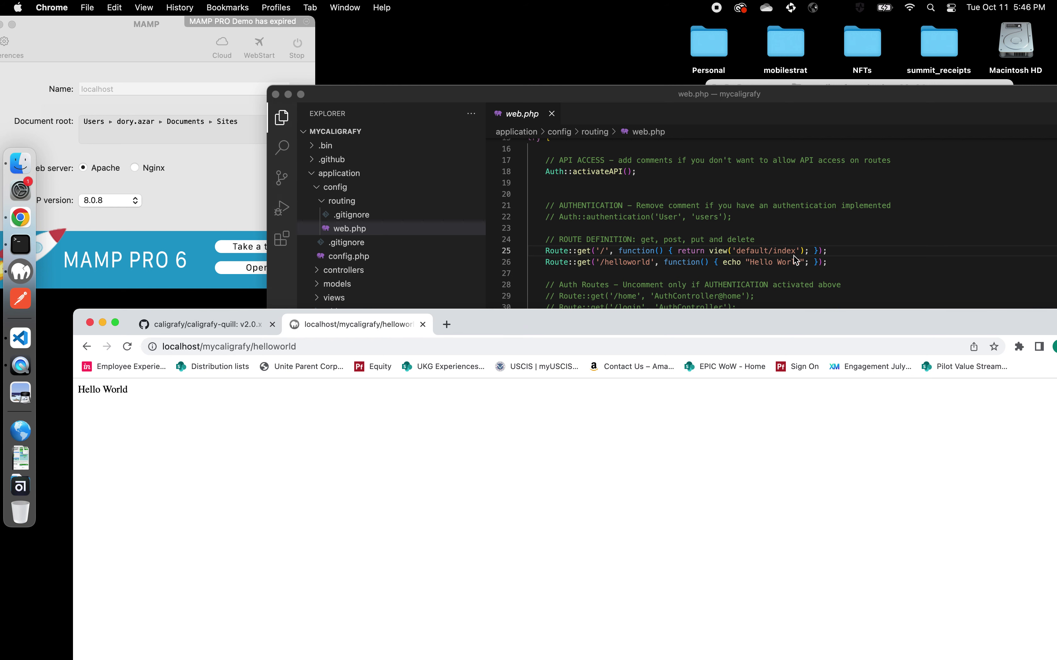